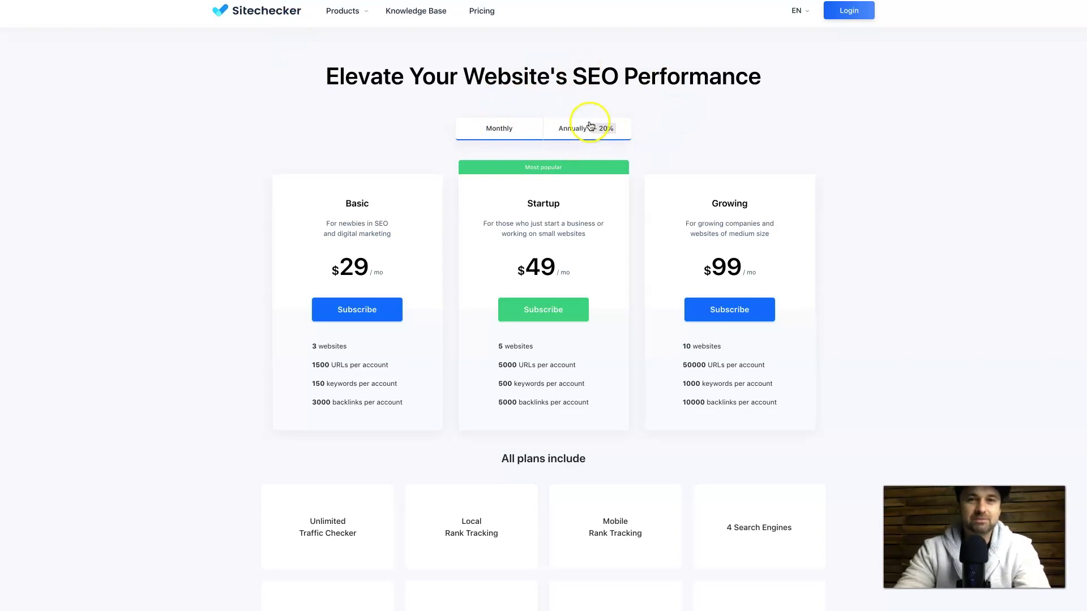
Show the monthly plan prices and review each plan's limits and the features included in all plans
left_click(491, 125)
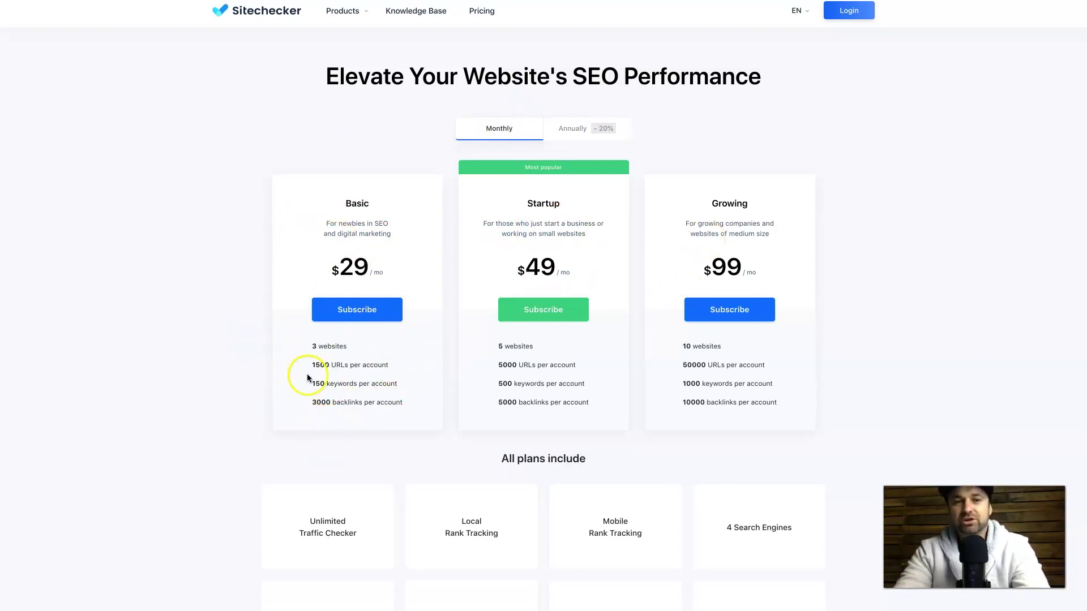
left_click_drag(311, 346, 383, 349)
left_click(383, 349)
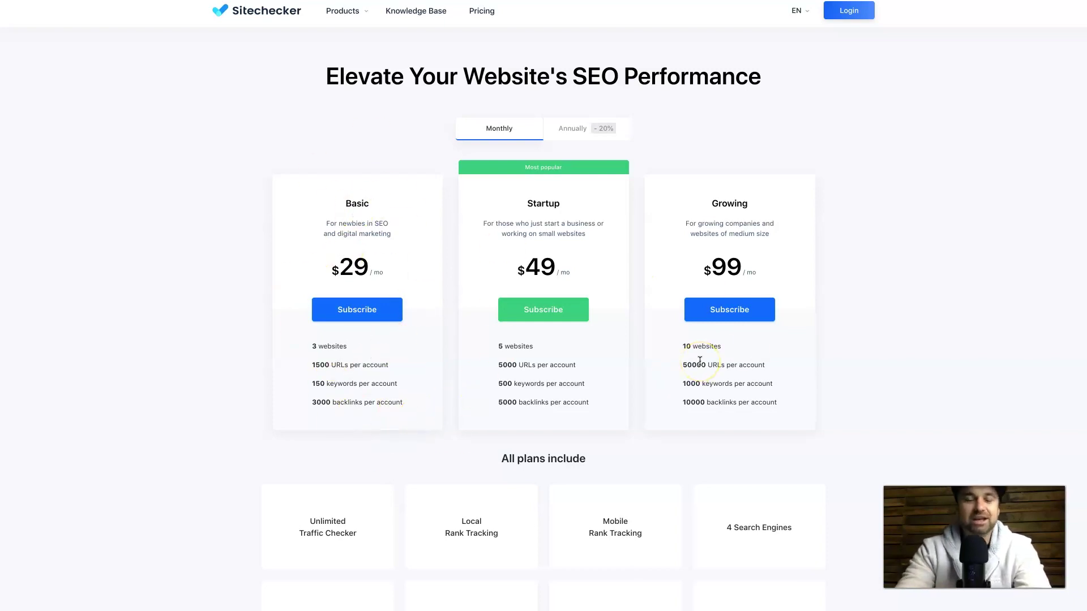
scroll(844, 286, "down", 5)
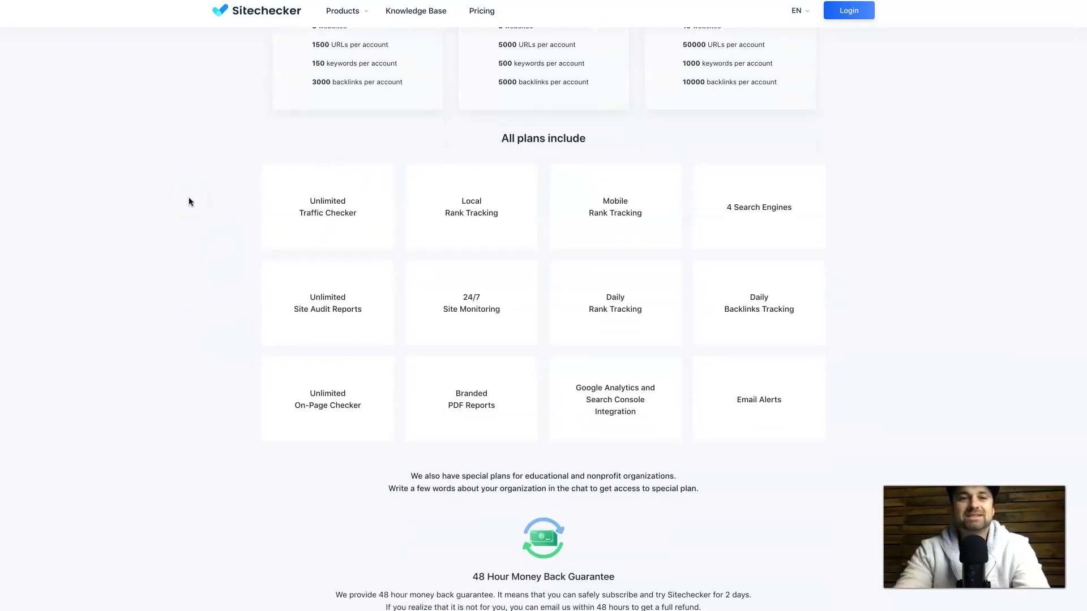
mouse_move(498, 218)
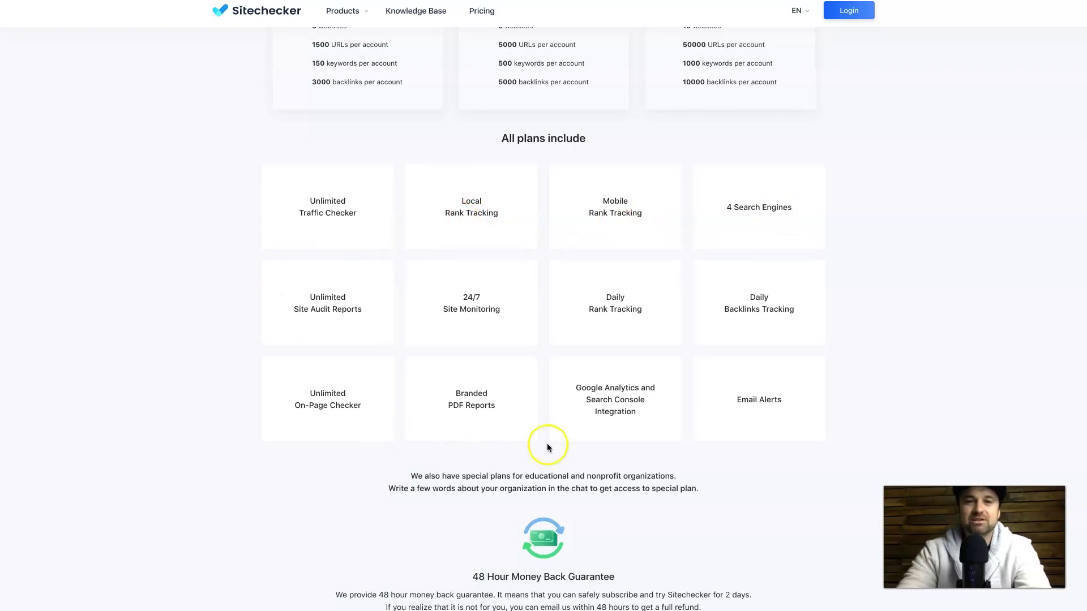
mouse_move(728, 396)
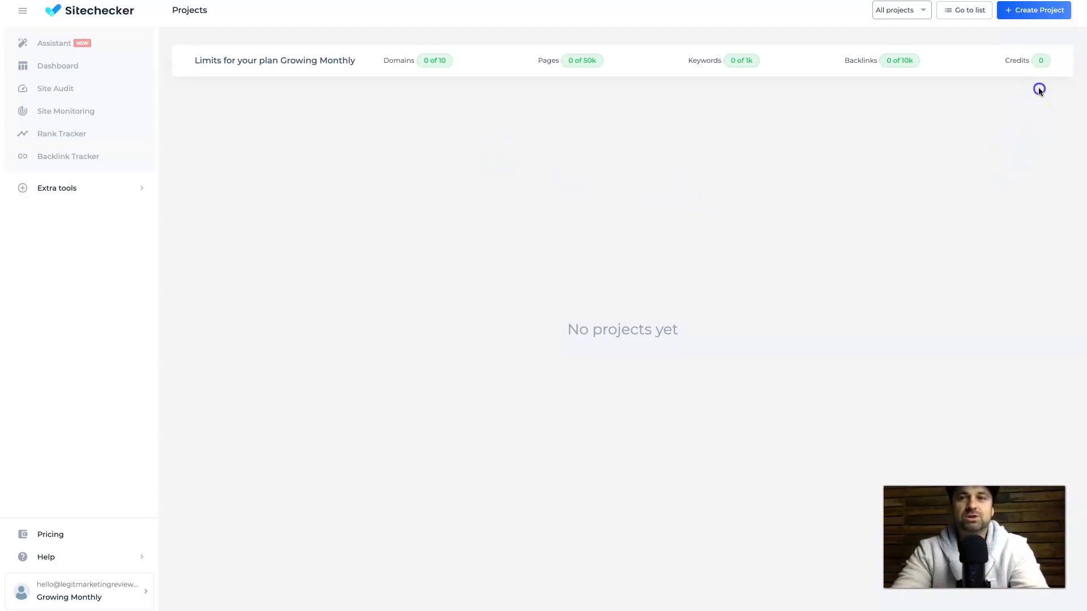
left_click(1034, 11)
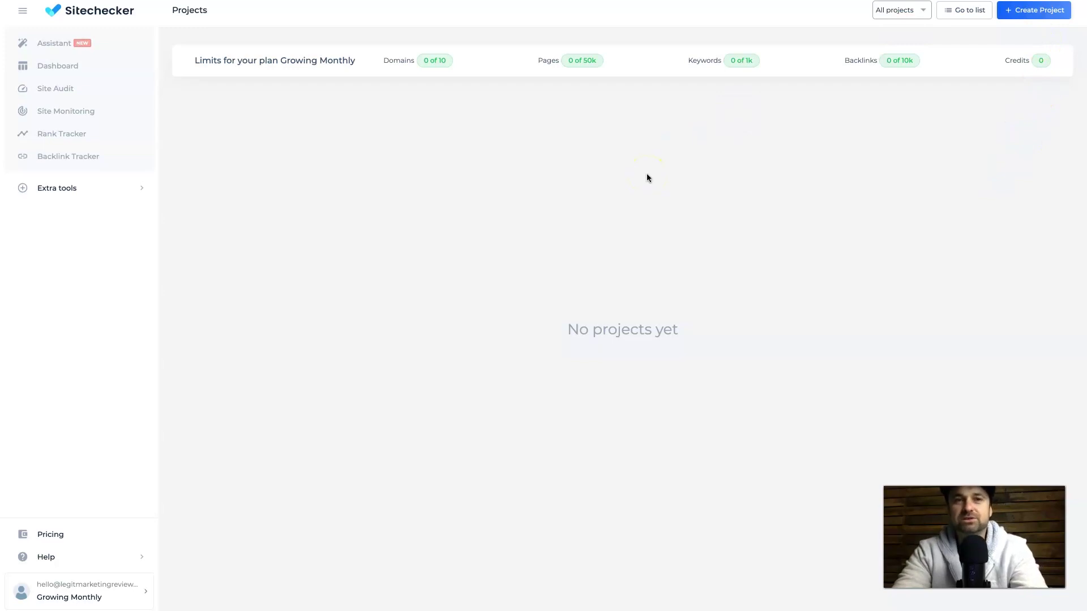
left_click(1041, 11)
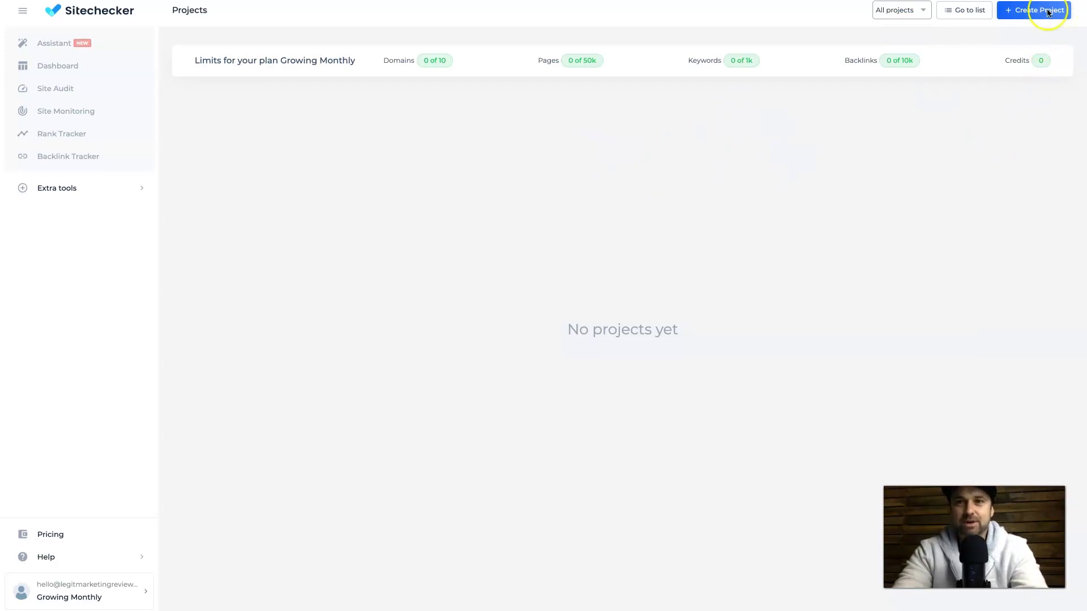
left_click(80, 595)
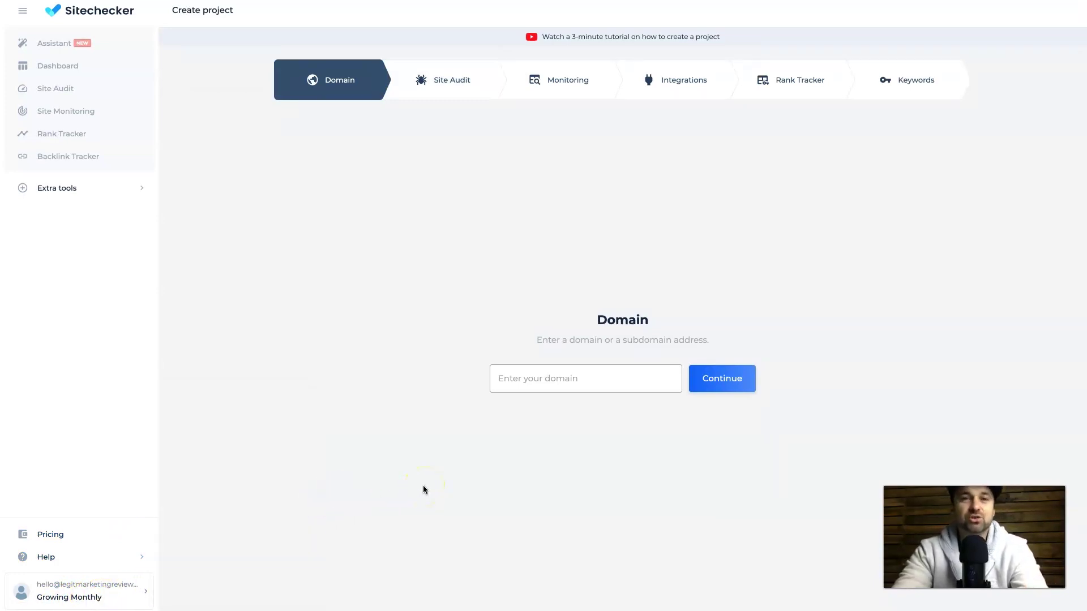
left_click(588, 385)
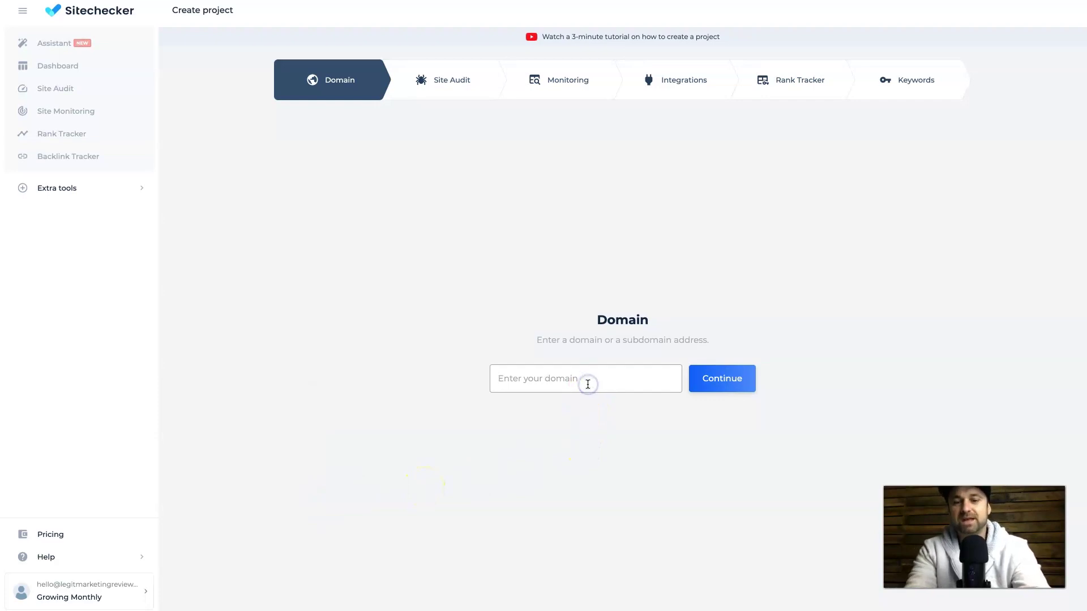
type("https://legitm")
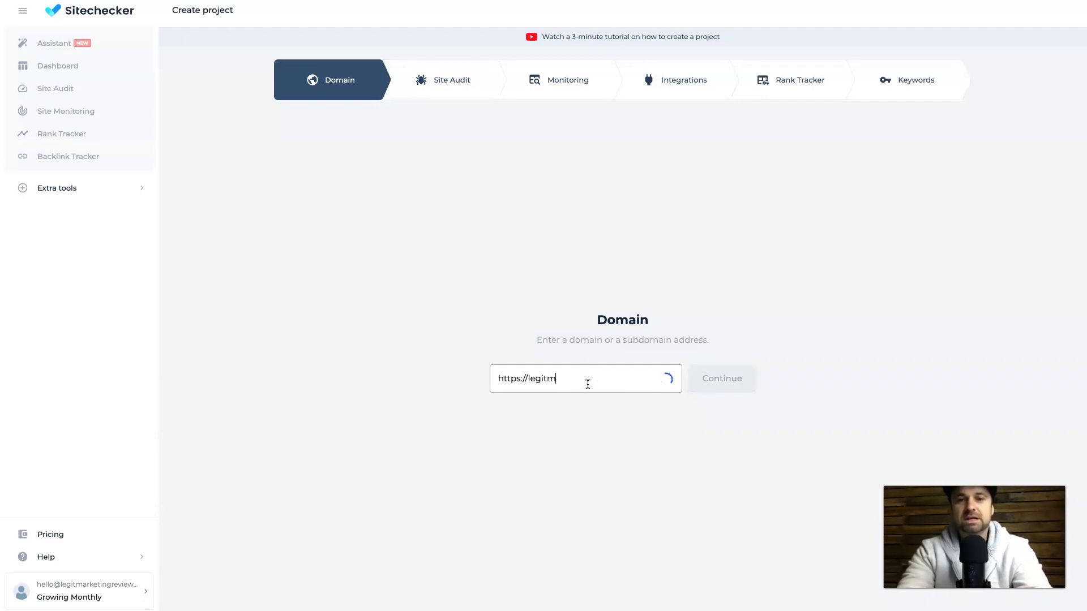
type("arketingreviews.com")
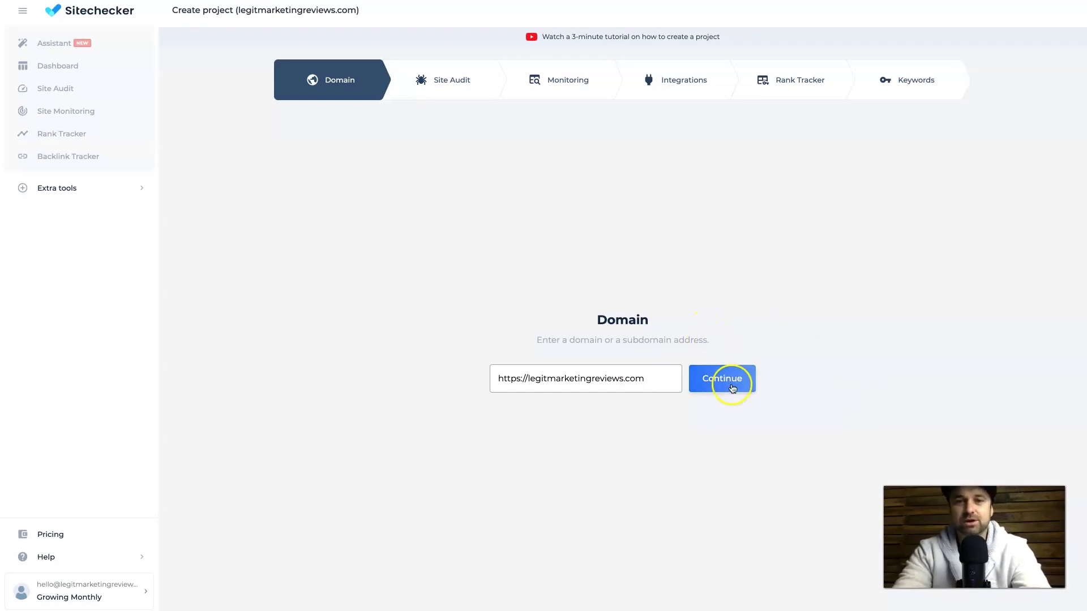
left_click(732, 389)
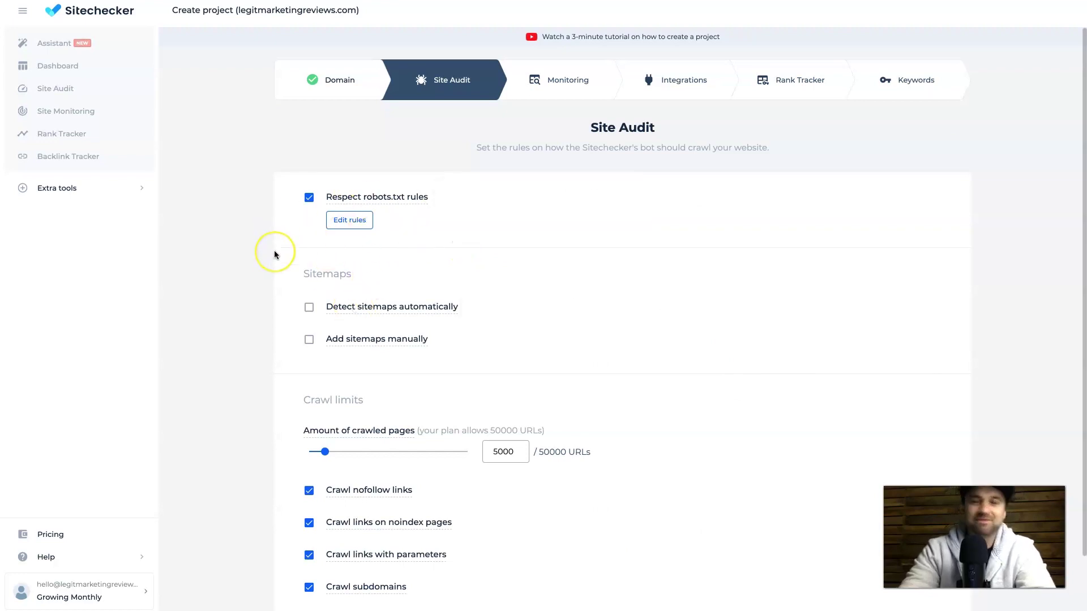
Enable automatic sitemap detection for the site audit, keep the other crawl settings, and proceed to the monitoring setup
left_click(309, 309)
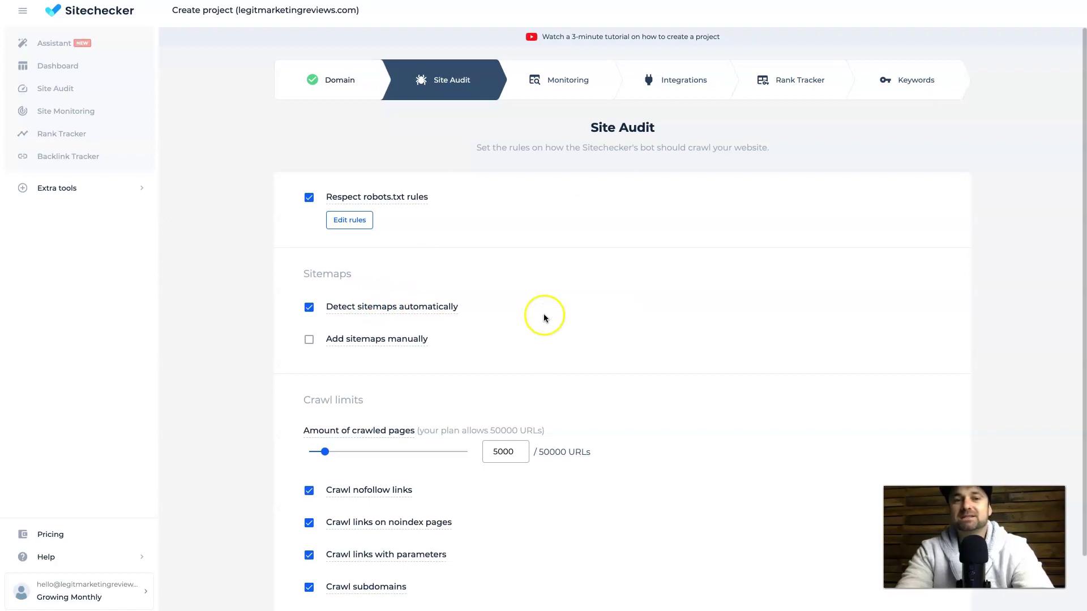
scroll(606, 331, "down", 1)
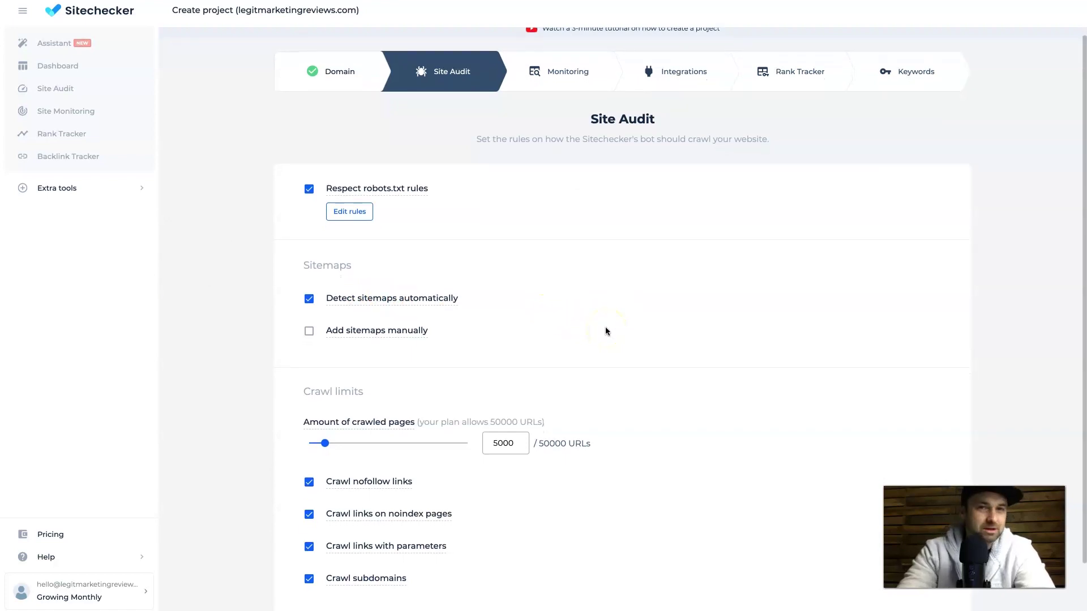
scroll(606, 331, "down", 1)
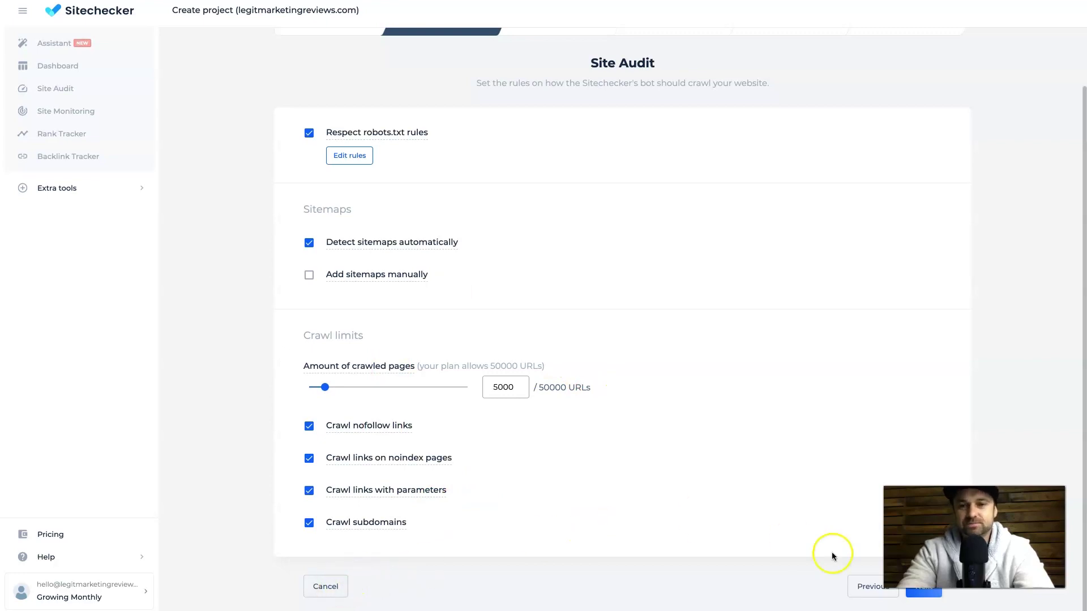
left_click(918, 593)
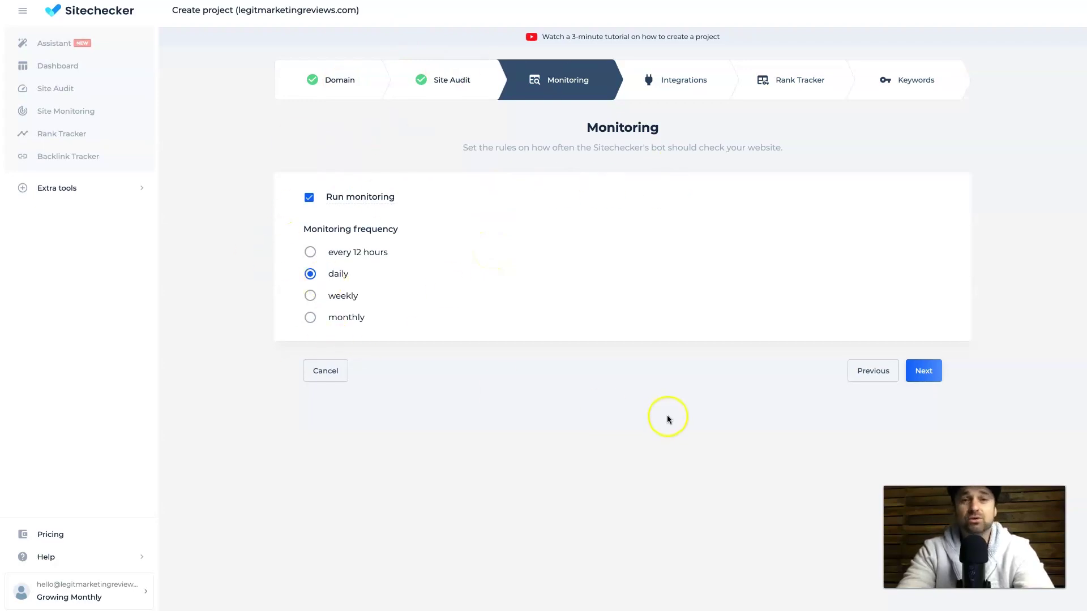
Accept daily monitoring and the connected Google Search Console and Analytics integrations, proceeding to the rank tracker setup
left_click(921, 372)
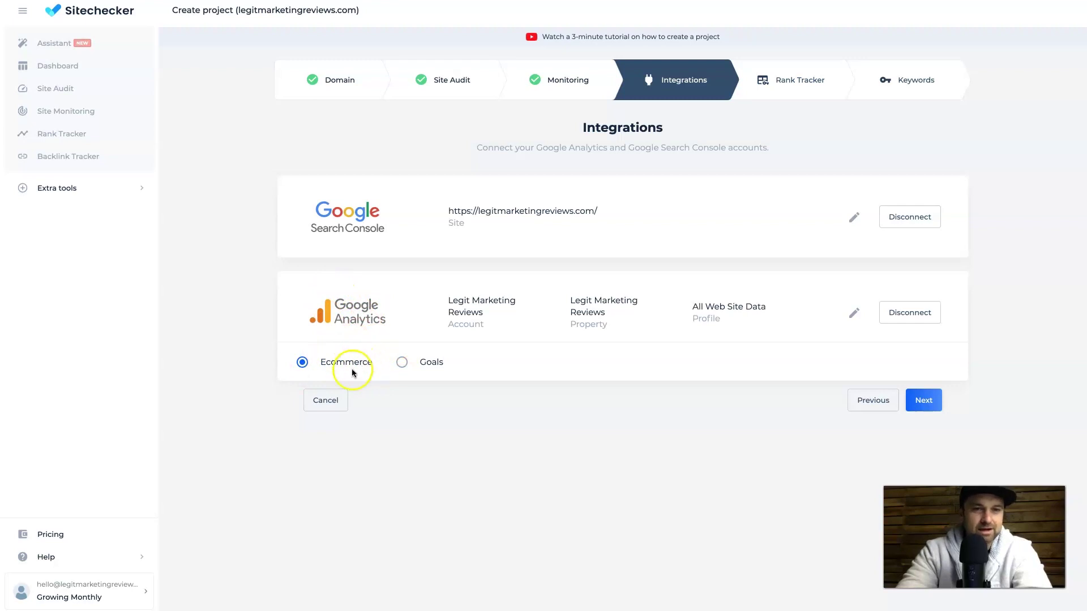
left_click(932, 409)
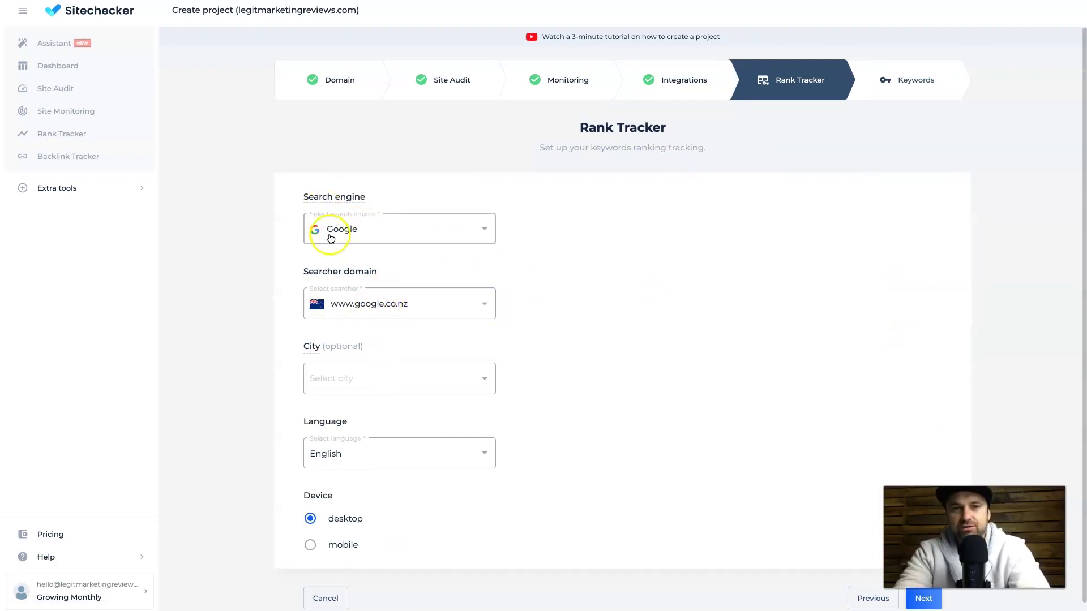
left_click(403, 303)
left_click(409, 290)
left_click(402, 304)
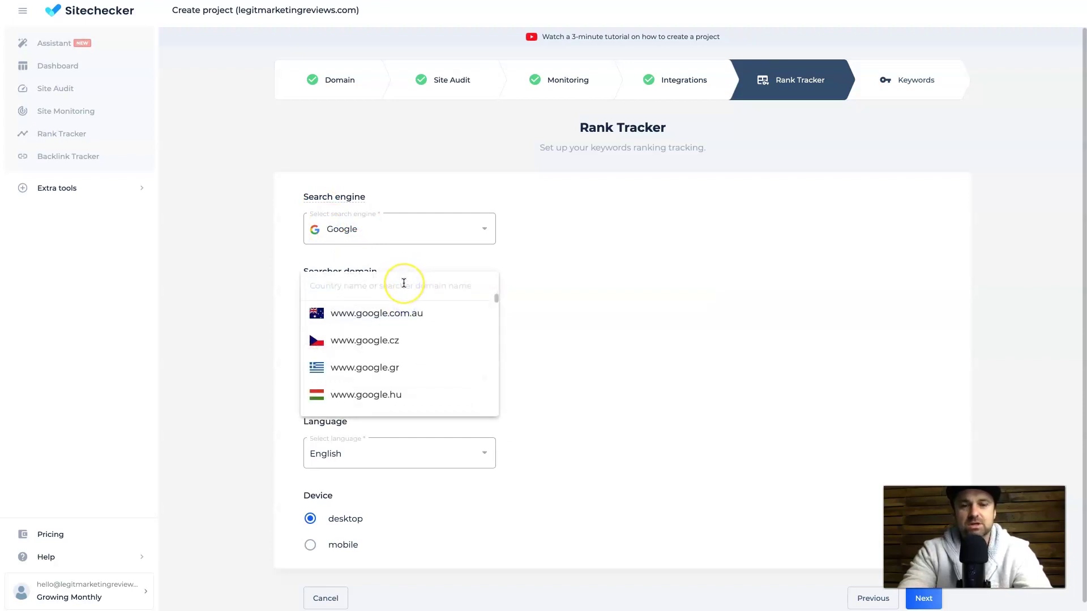
type("google.com")
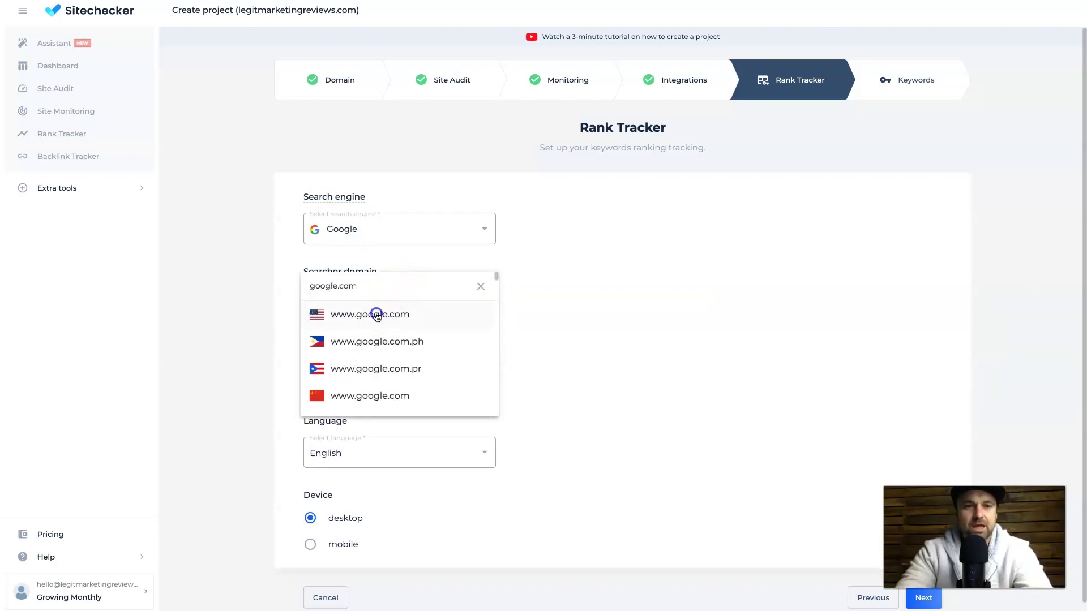
left_click(376, 314)
scroll(523, 454, "down", 1)
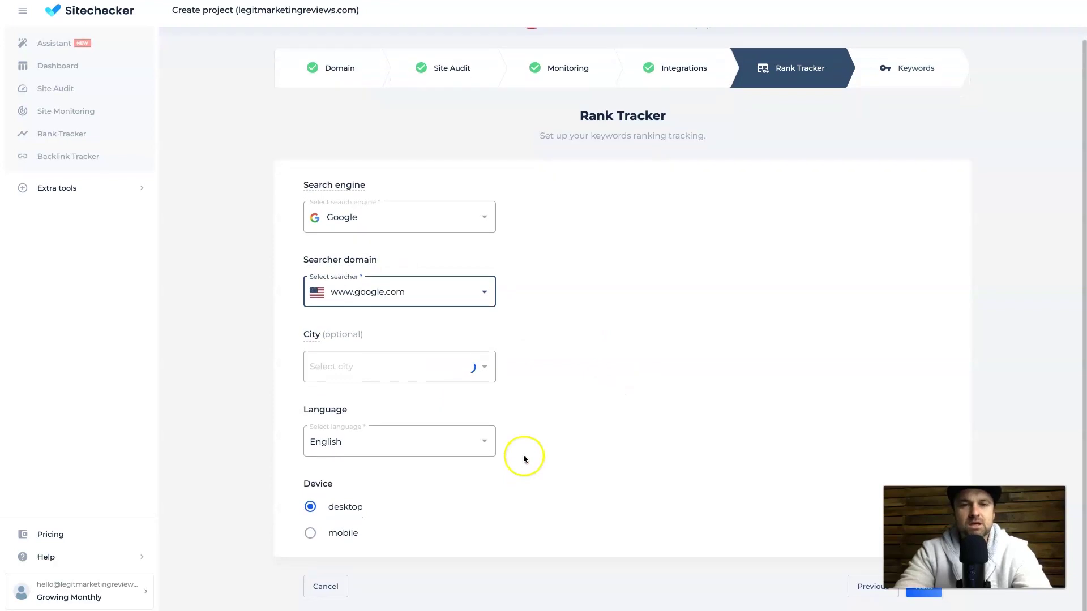
scroll(821, 566, "up", 1)
left_click(925, 598)
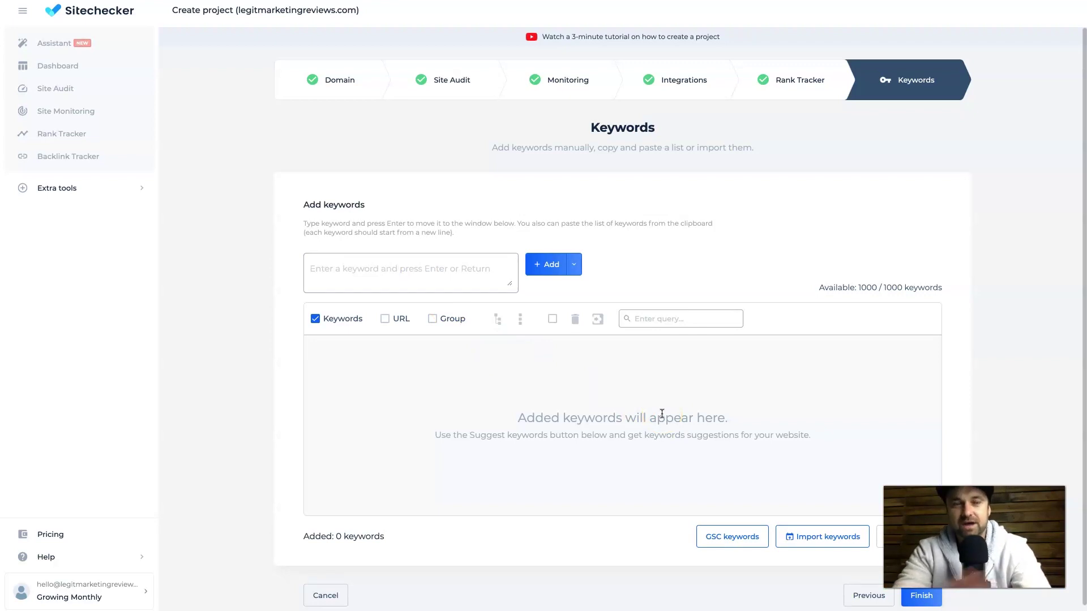
left_click(921, 601)
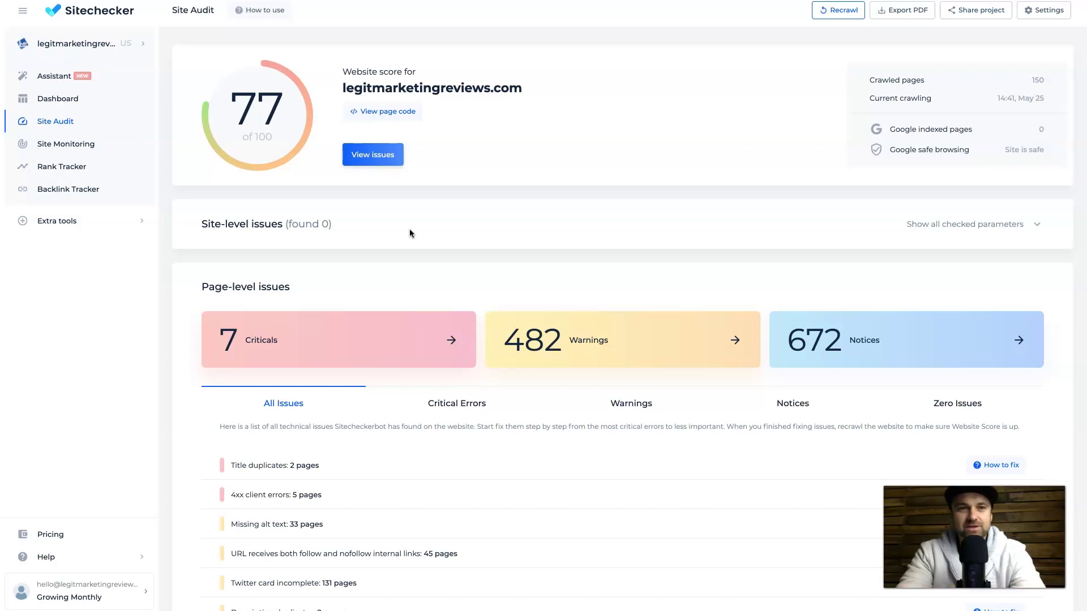
Review the audit's website score and page-level issues, checking the critical errors, warnings, notices and zero issues before returning to all issues
left_click(271, 98)
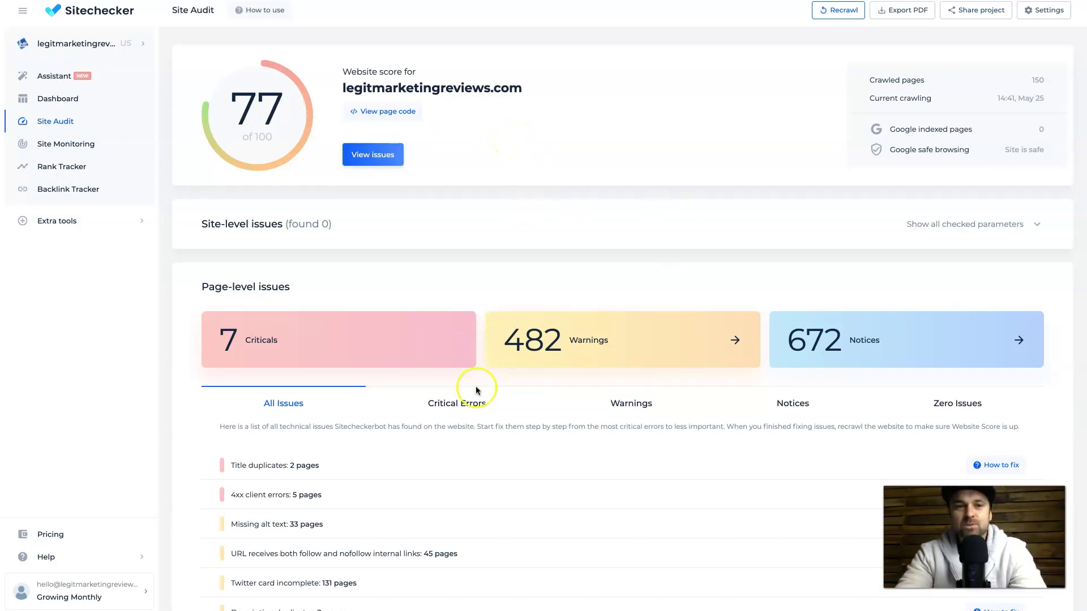
scroll(476, 388, "down", 3)
scroll(475, 388, "down", 2)
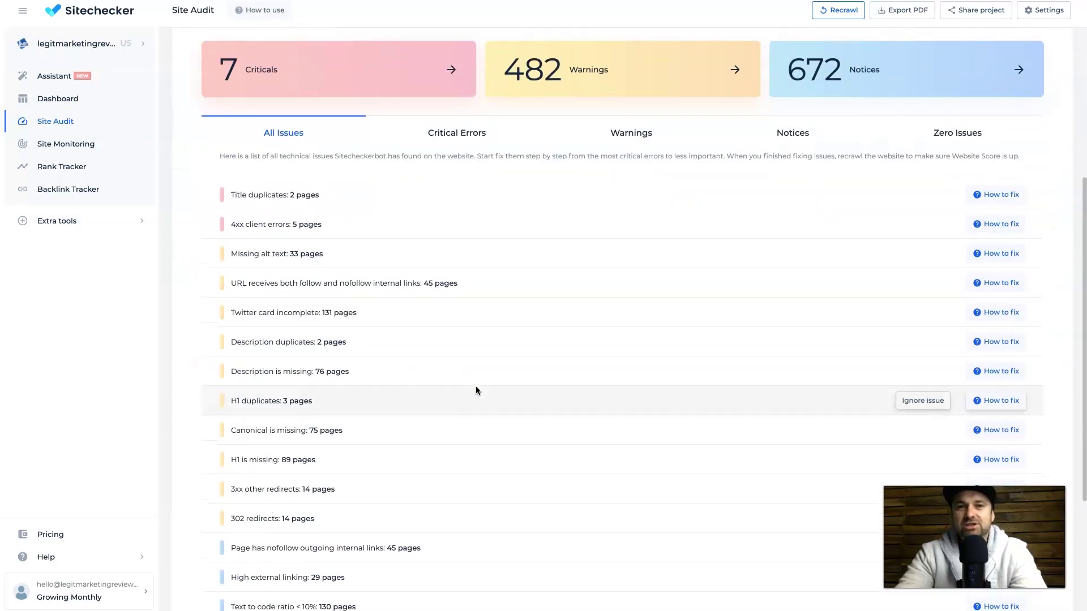
scroll(476, 389, "up", 1)
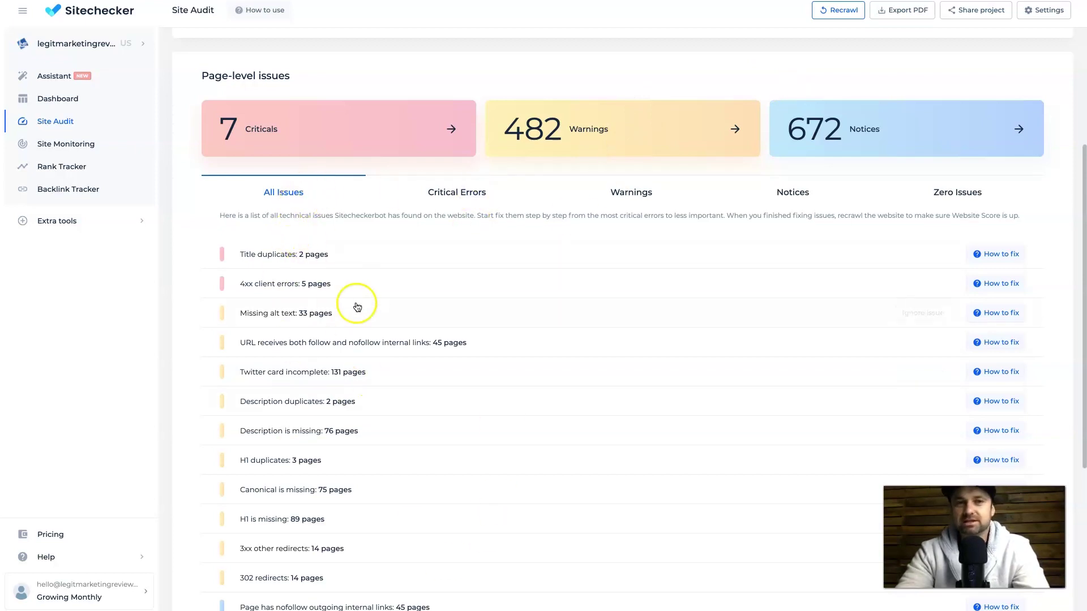
left_click(433, 190)
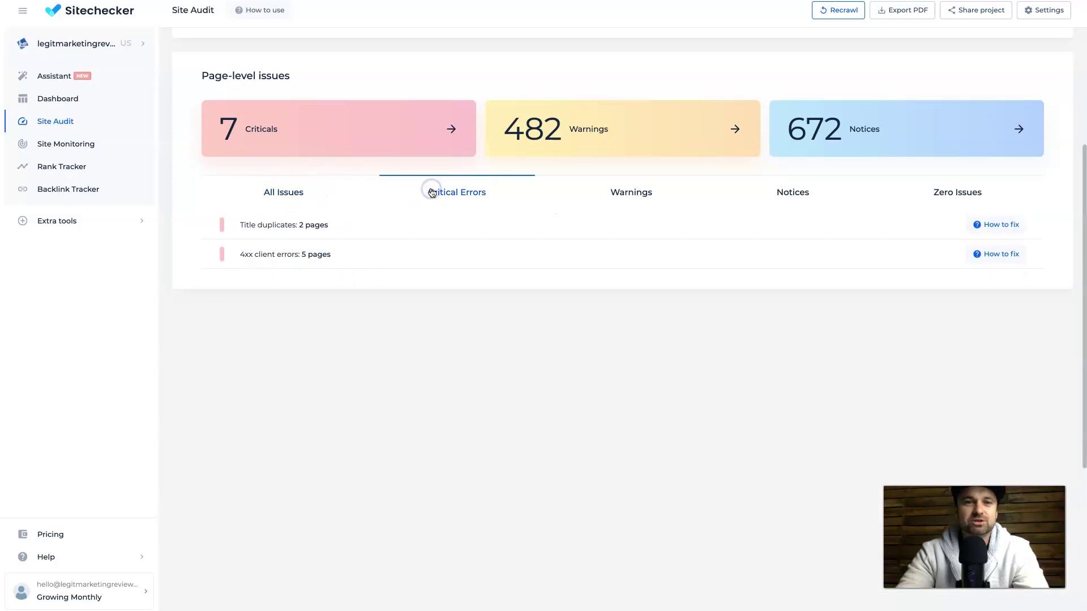
left_click(632, 194)
left_click(817, 192)
left_click(928, 186)
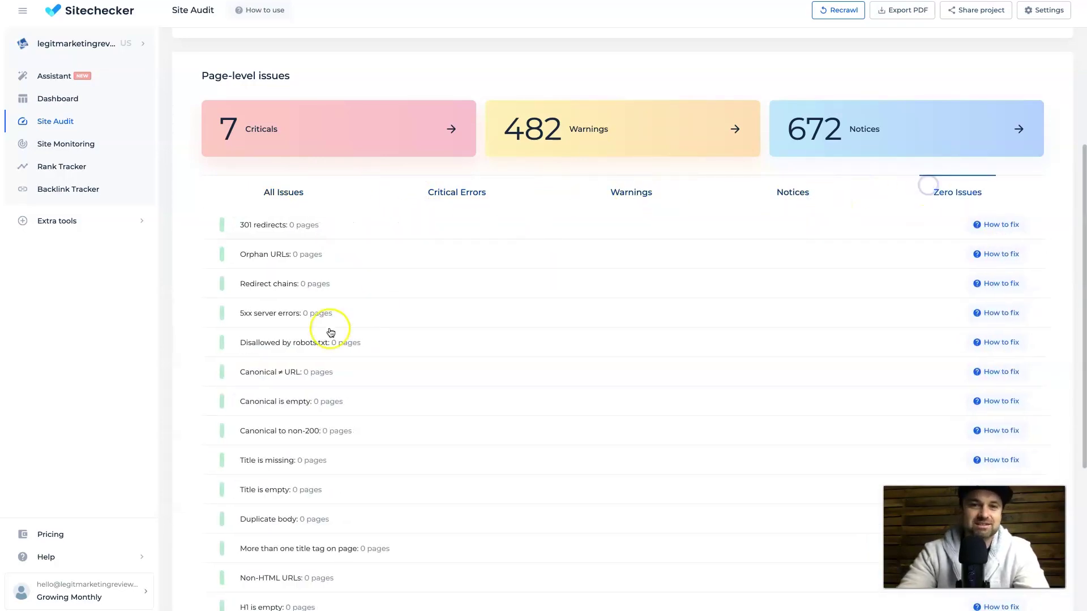
left_click(299, 188)
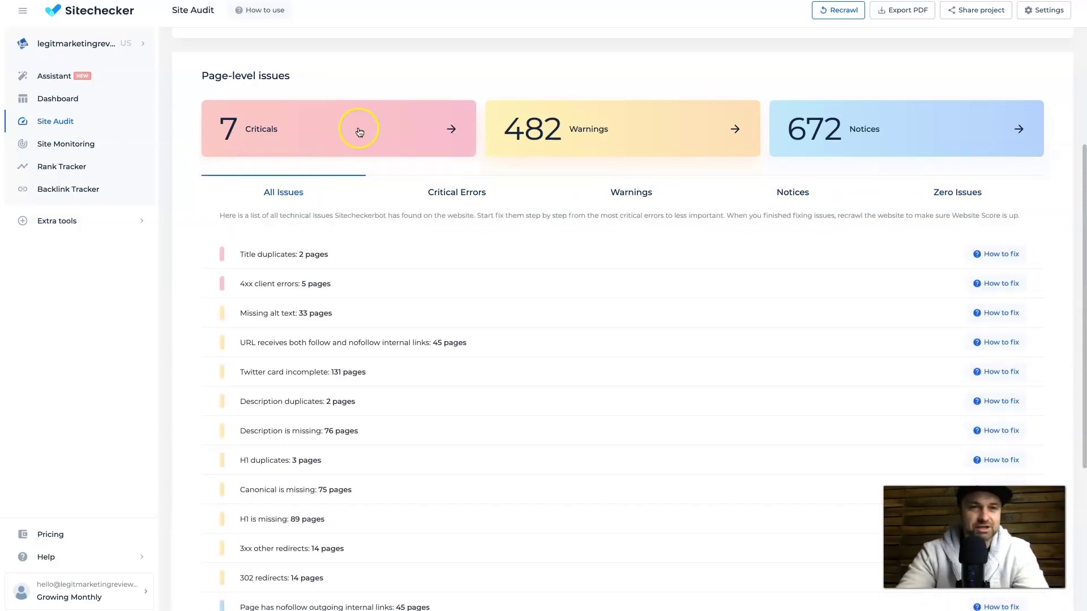
Open the list of all URLs with critical errors and look over the available issue filters
left_click(359, 132)
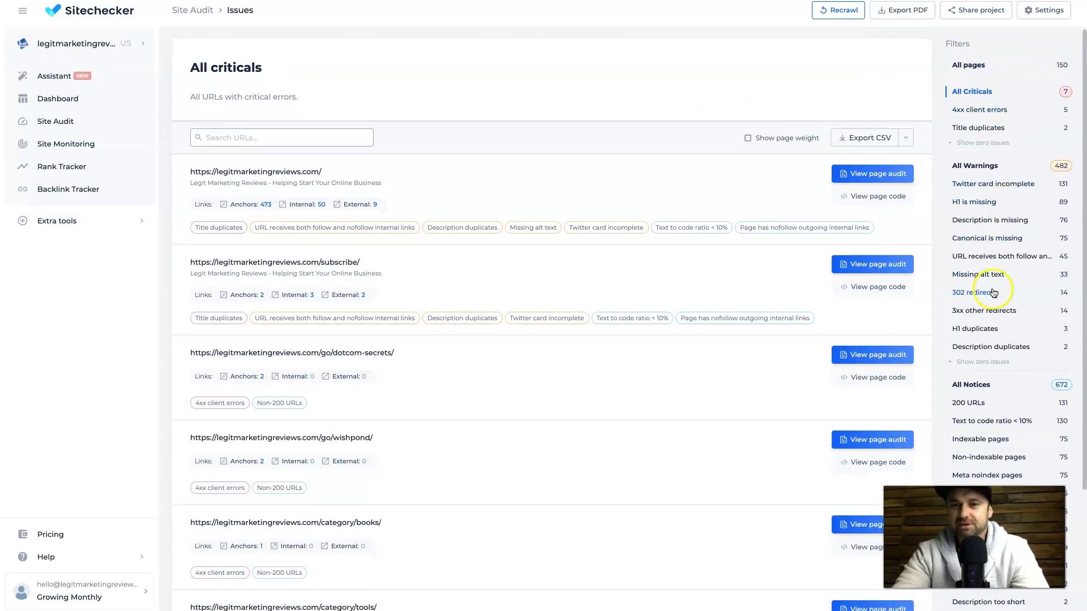
scroll(995, 285, "down", 3)
scroll(1017, 292, "up", 3)
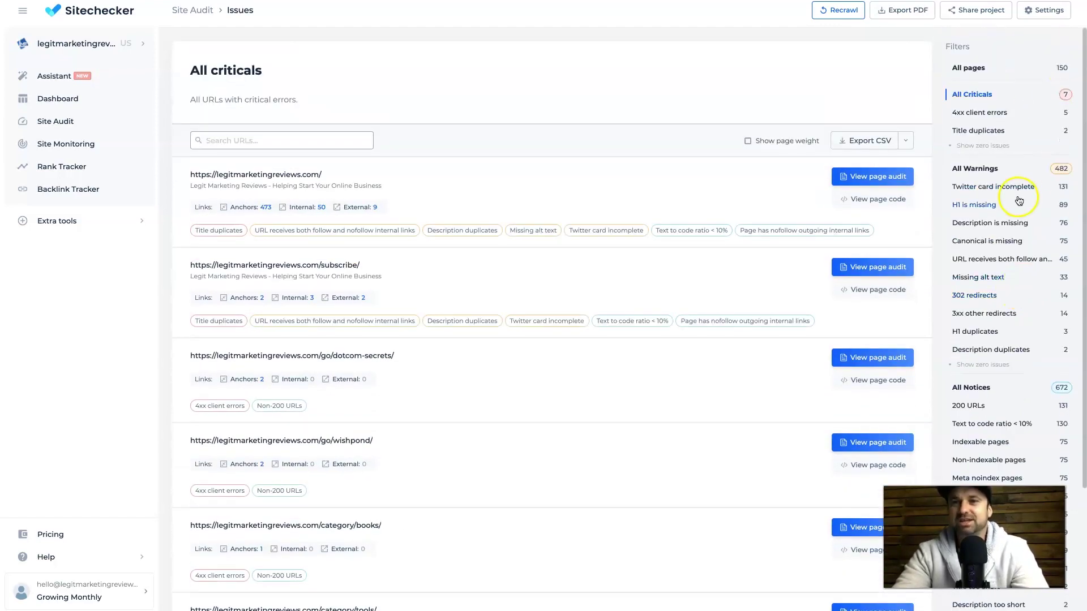
Filter the audit issues to 4xx client errors and examine the explanation and the affected URLs
left_click(987, 116)
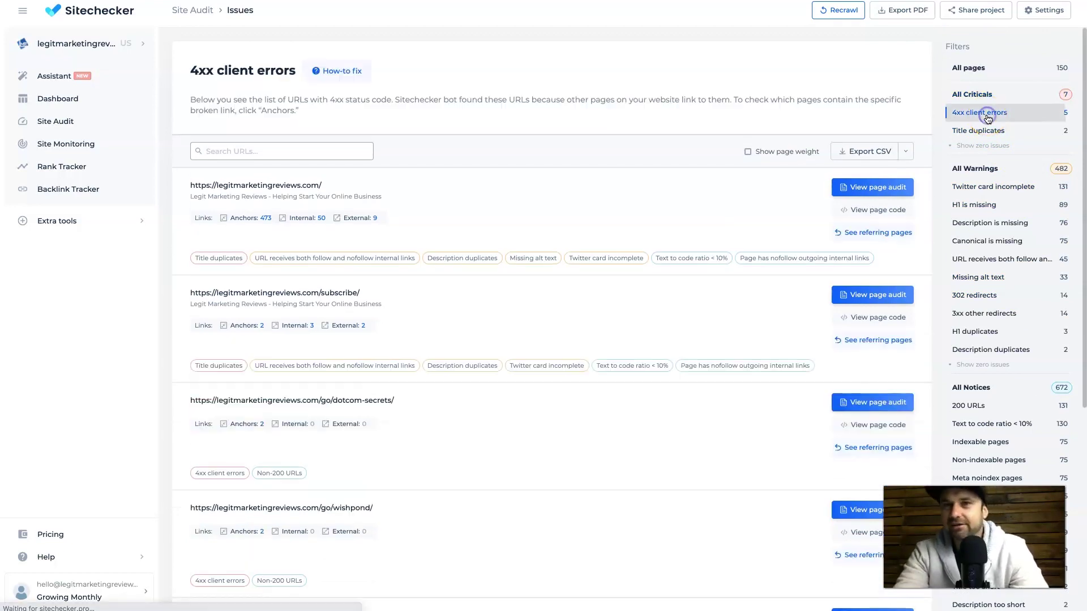
left_click(340, 116)
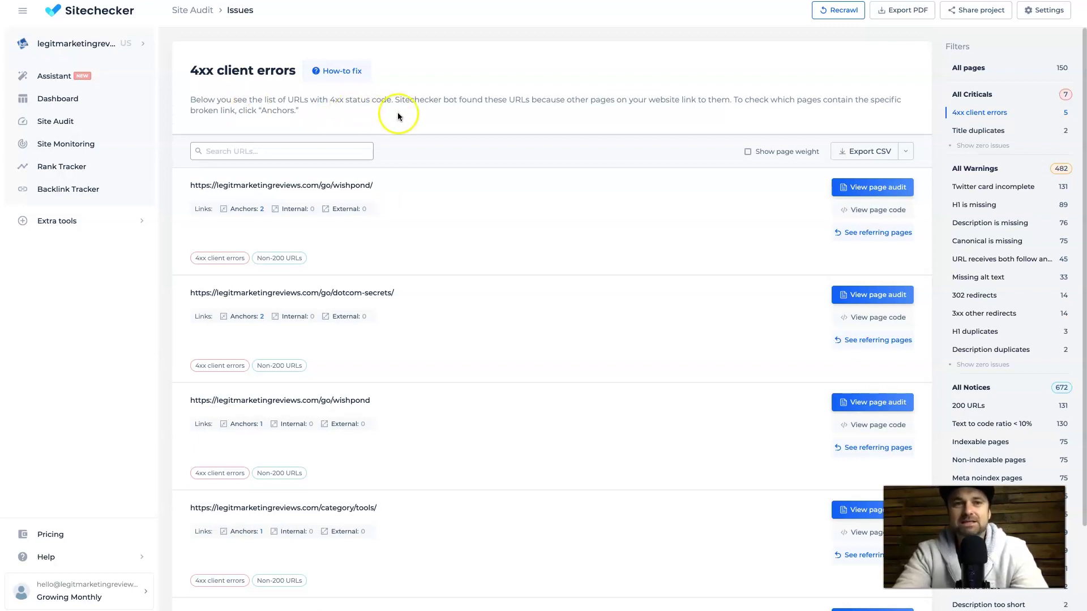
left_click_drag(401, 100, 516, 99)
left_click(562, 99)
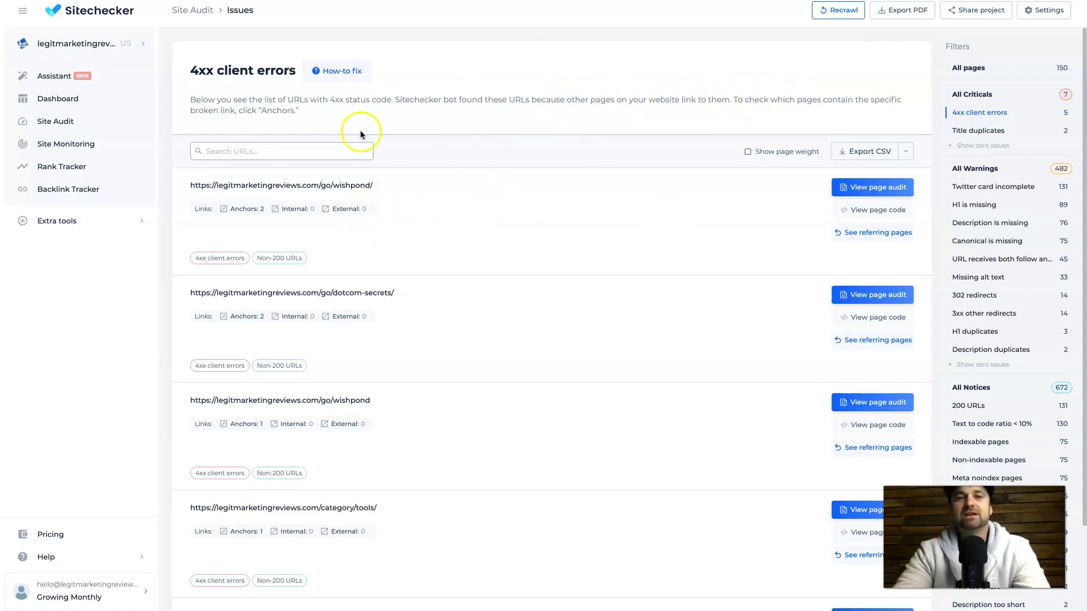
scroll(340, 454, "down", 2)
scroll(321, 358, "up", 2)
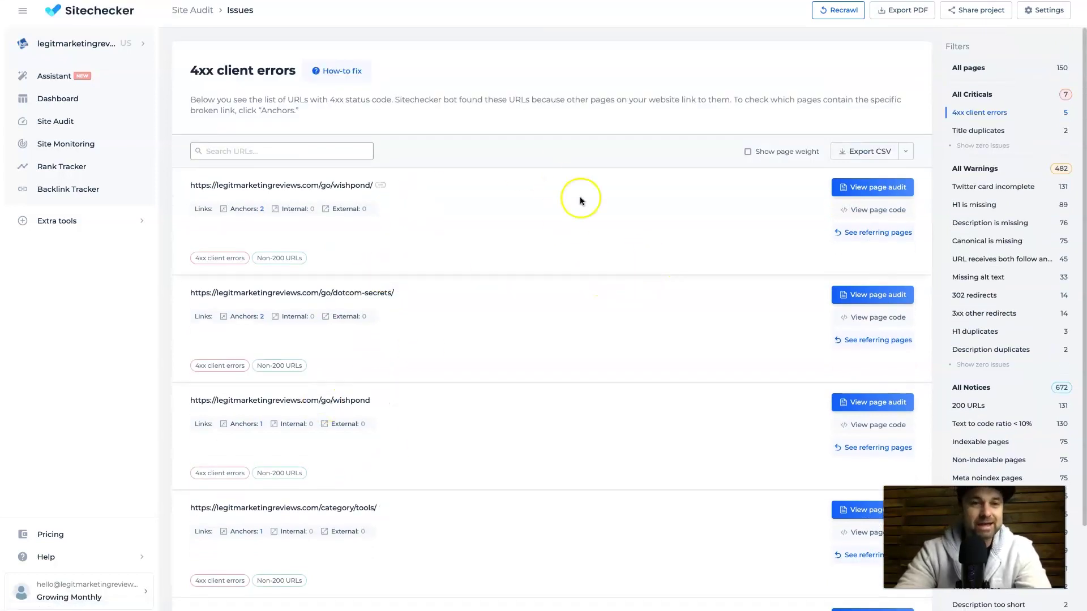
Filter the audit issues to title duplicates, and return to the site audit overview to look over its recrawl, export and share options
left_click(989, 132)
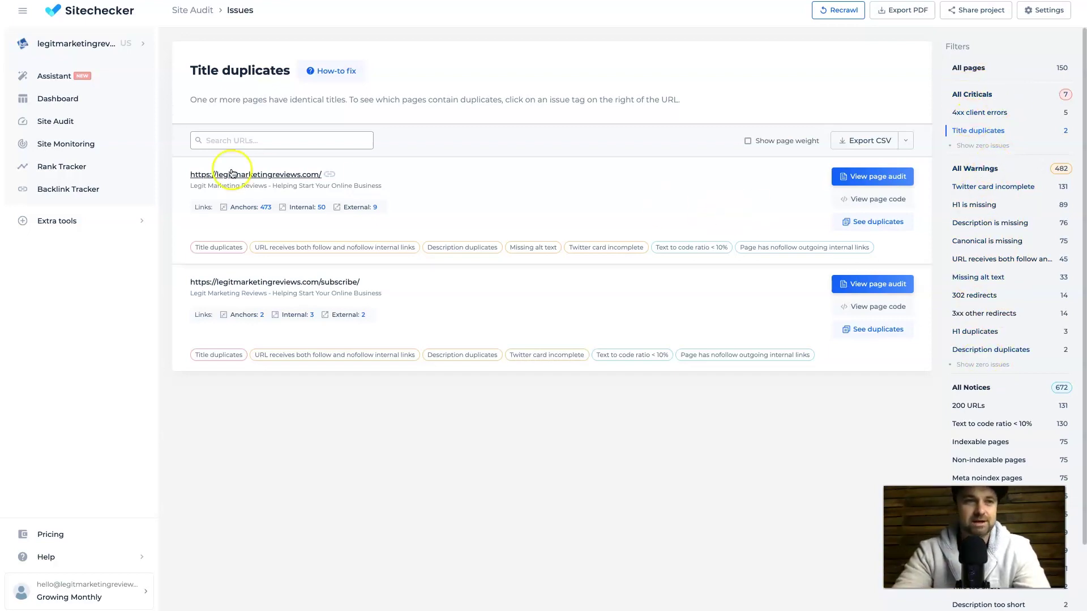
left_click(92, 128)
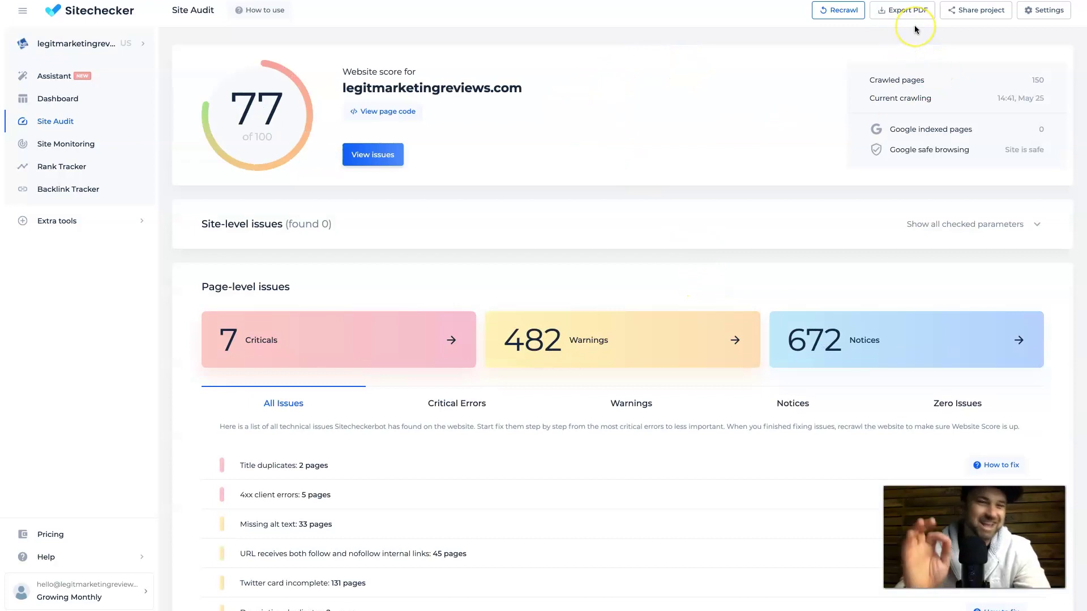
left_click(898, 16)
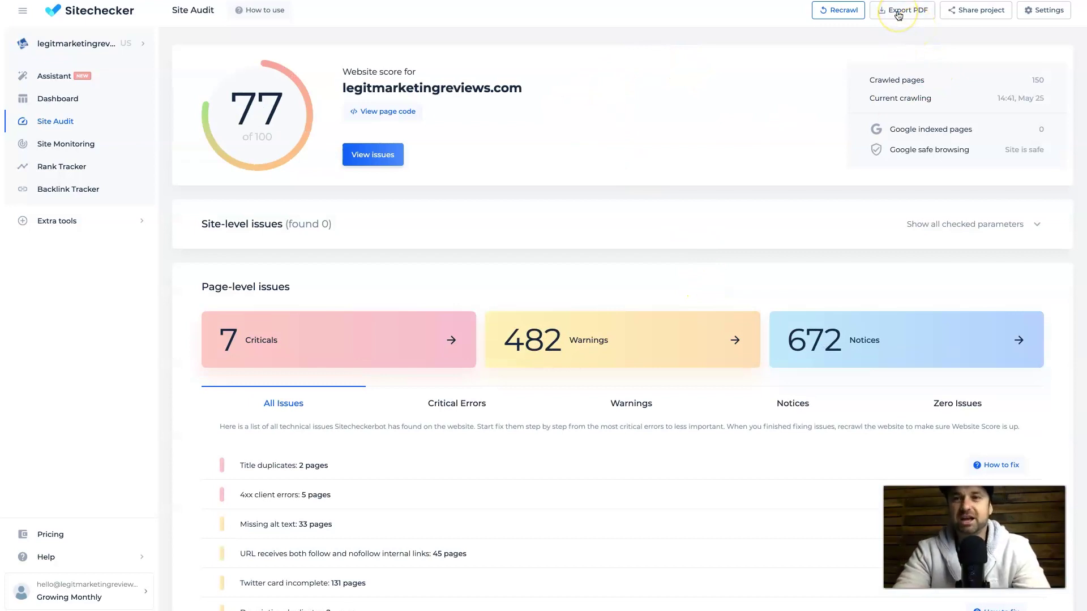
left_click(945, 15)
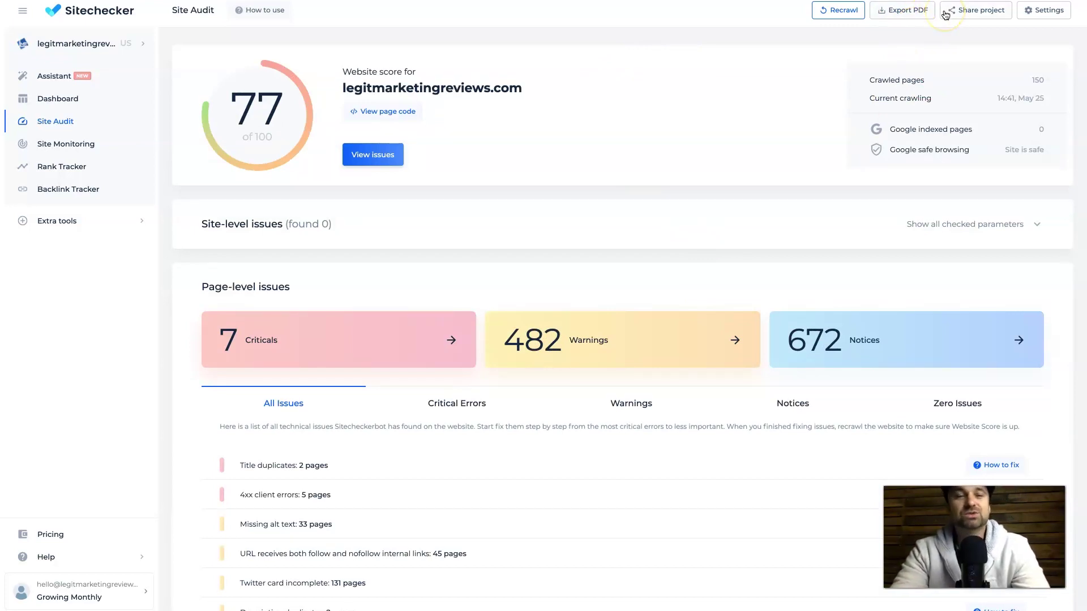
left_click(886, 241)
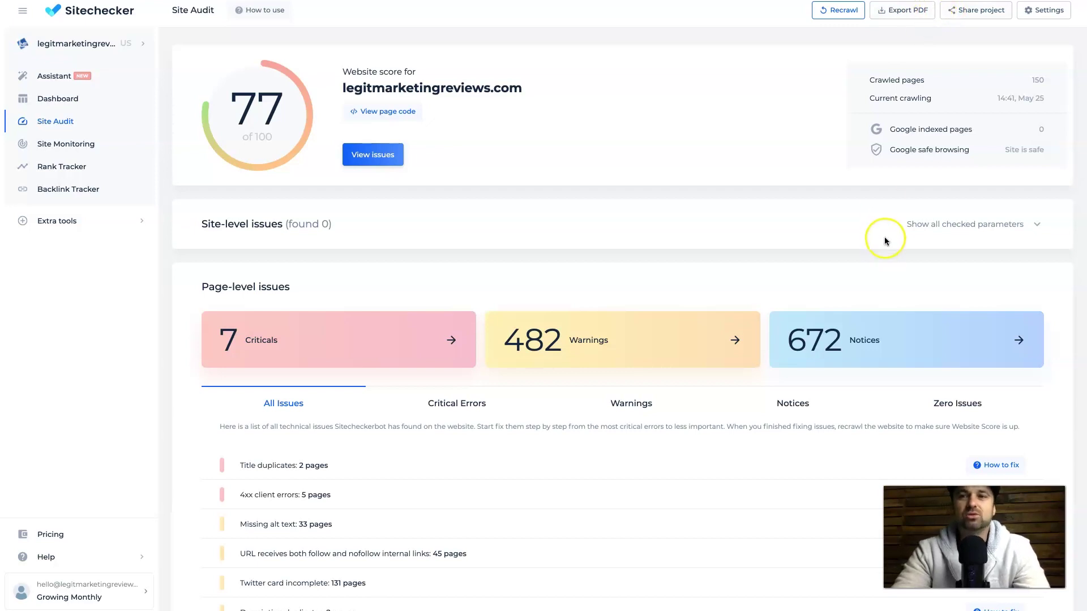
left_click(827, 13)
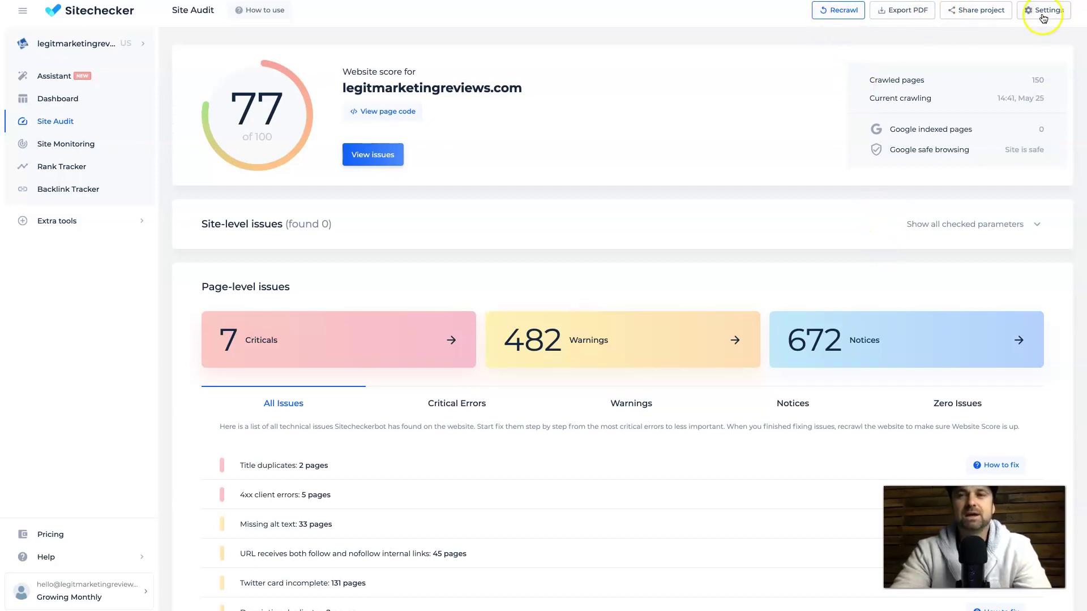
Open the project's settings and review the crawling rules, sitemap options and crawl limits
left_click(645, 198)
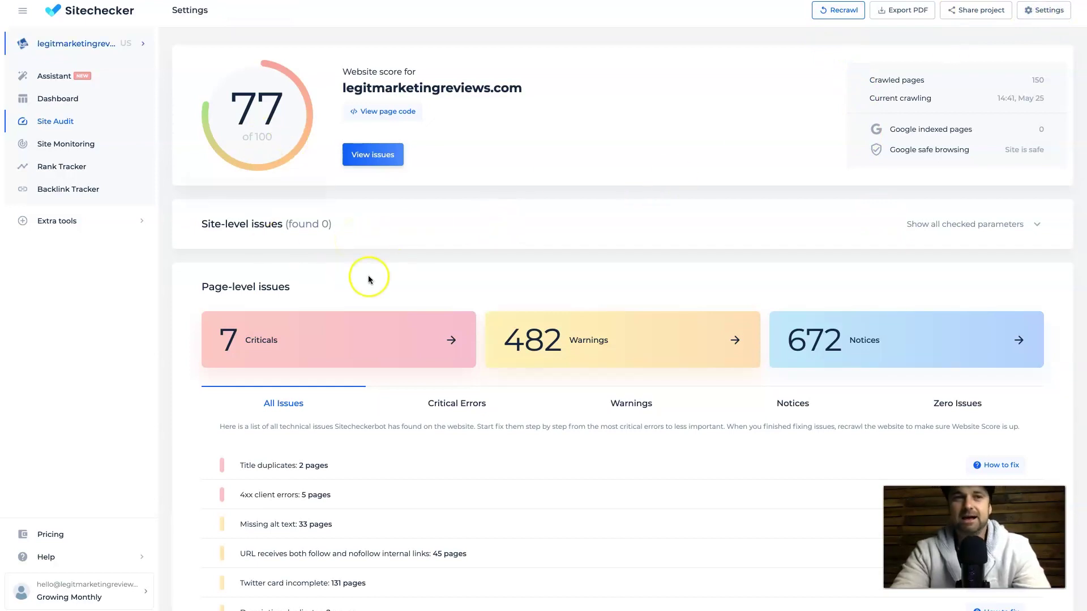
left_click(531, 134)
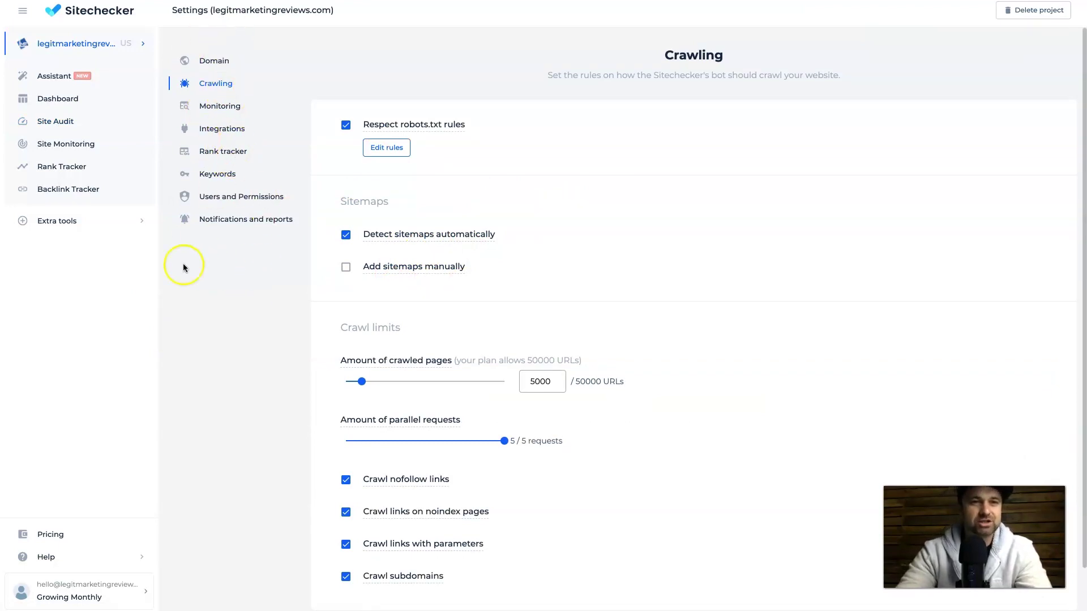
scroll(532, 319, "down", 1)
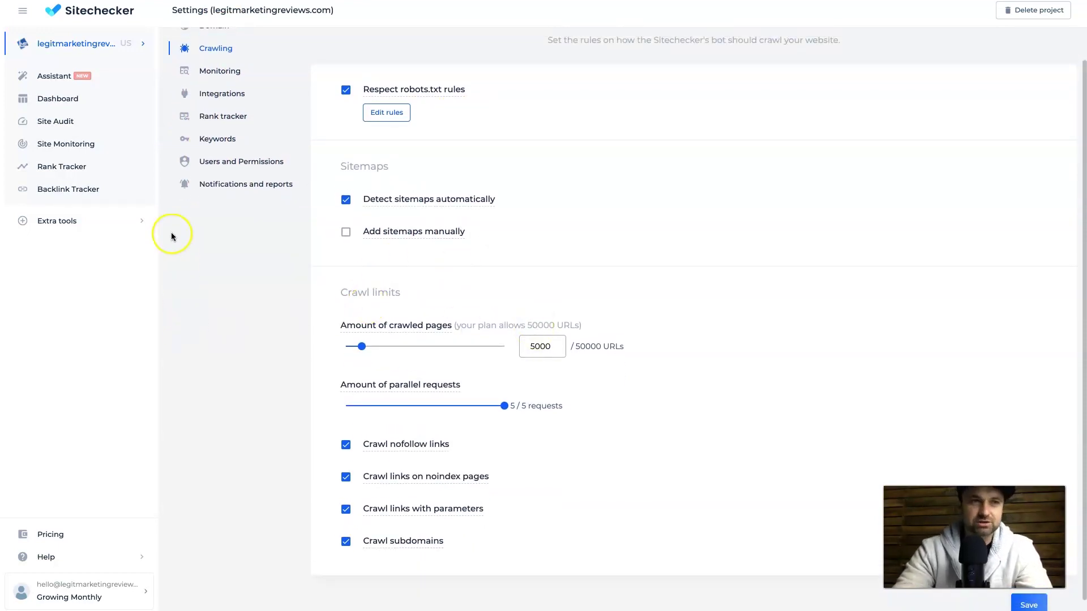
left_click(107, 51)
scroll(135, 49, "up", 1)
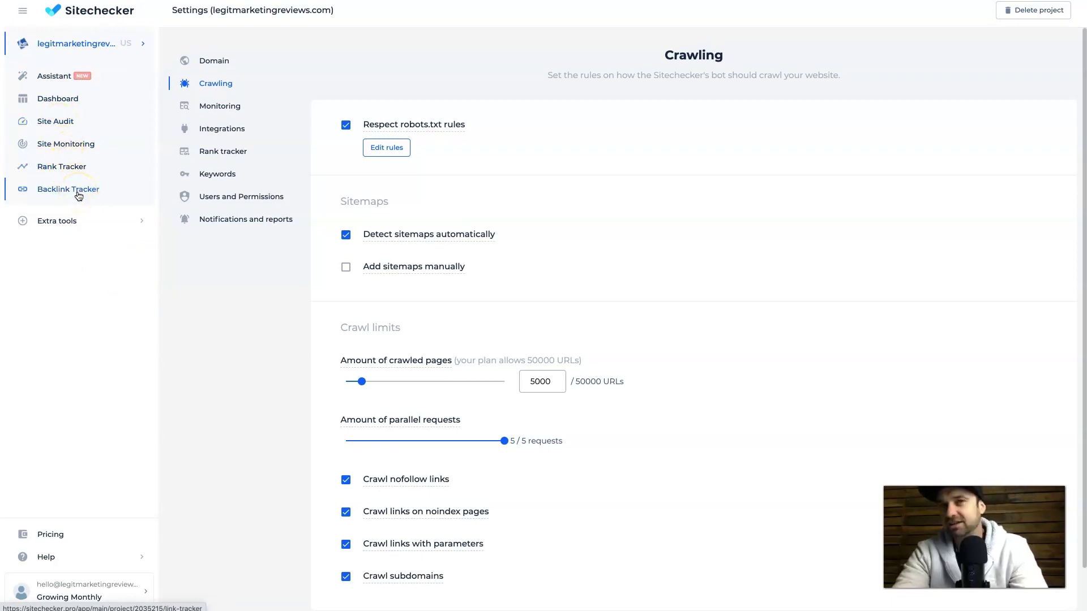
Open the Assistant and review its suggested tasks, checking the completed tasks before returning to the task list
left_click(78, 85)
mouse_move(85, 220)
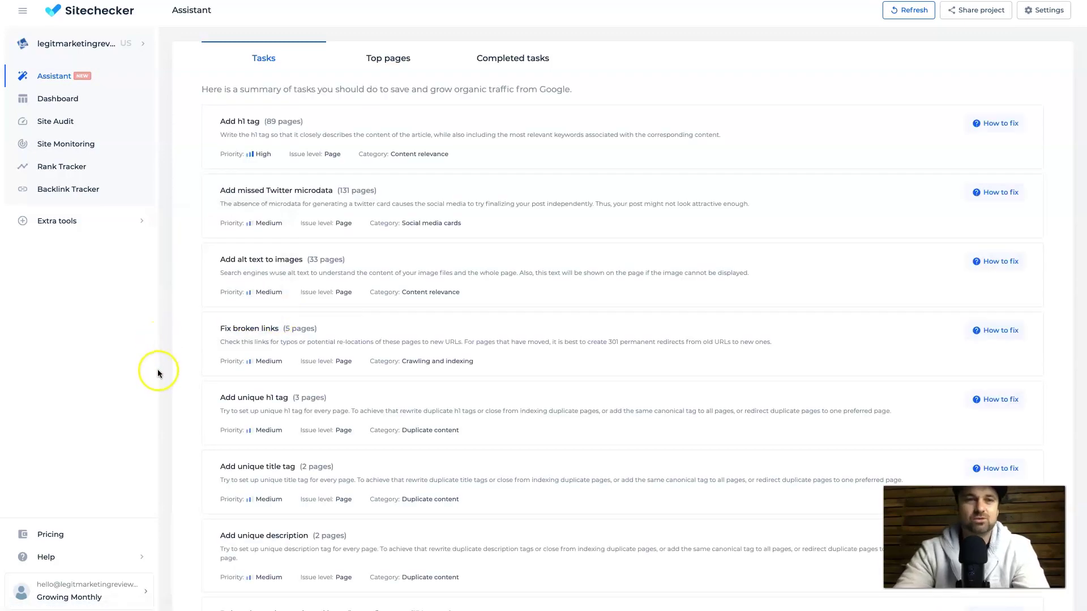
mouse_move(461, 158)
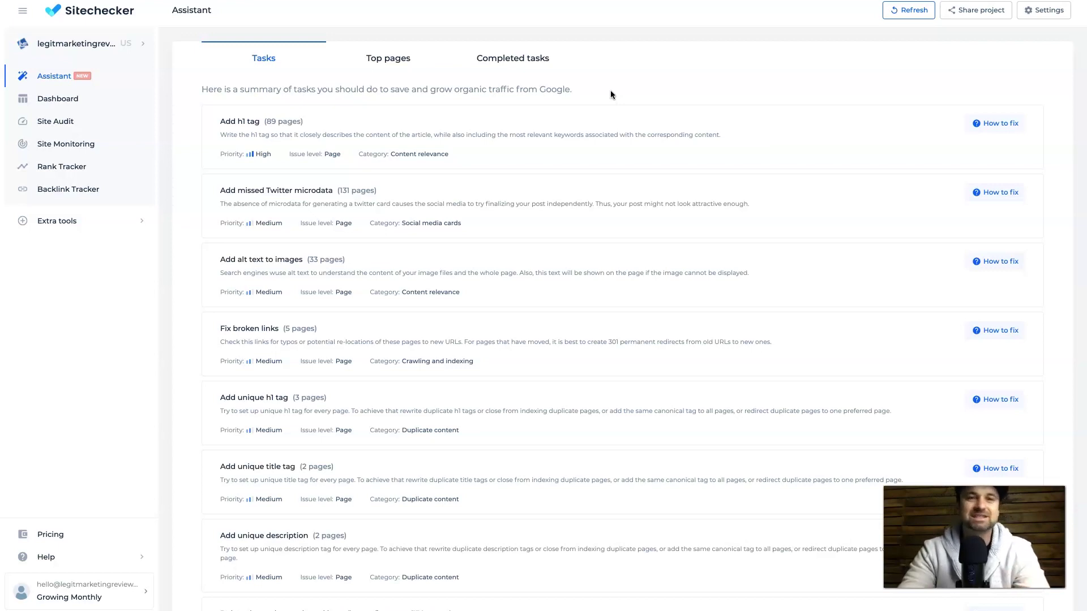
left_click(534, 64)
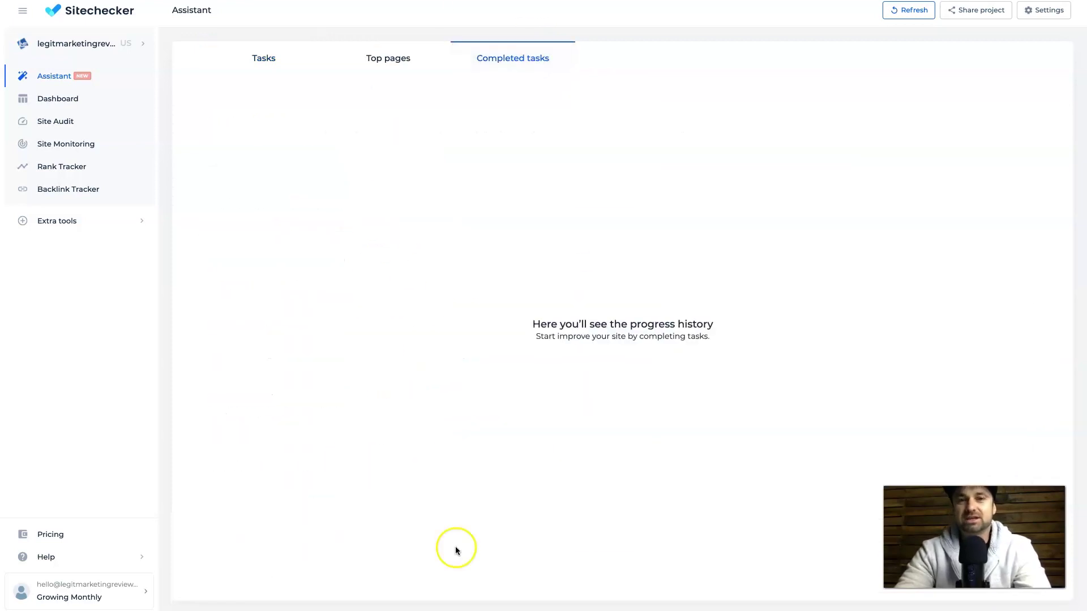
left_click(264, 46)
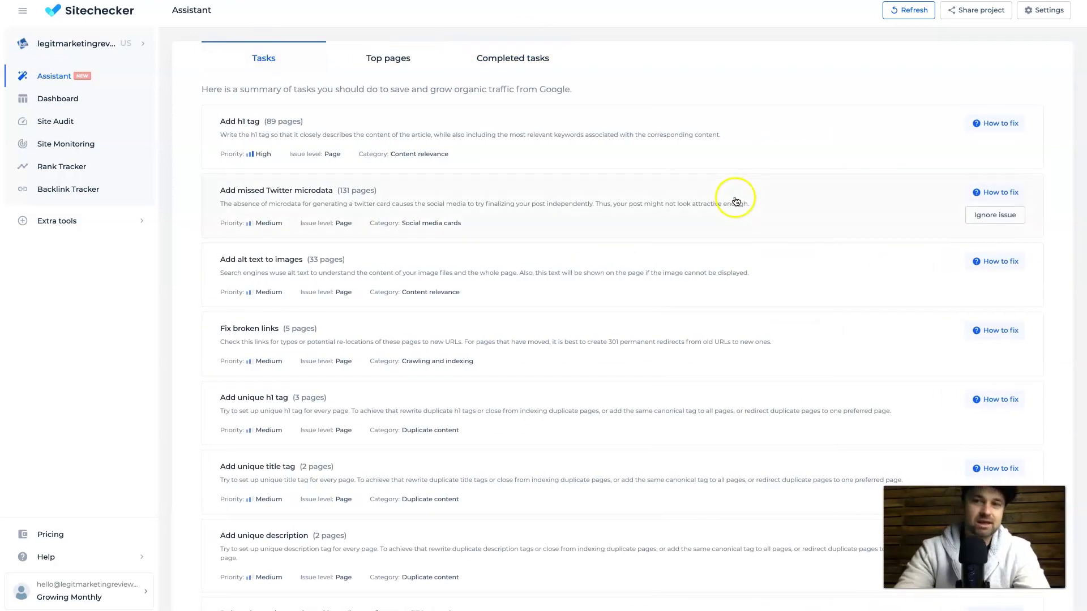
Read and close the fix instructions for the Add h1 tag task, and look through the rest of the Assistant's task list
left_click(1008, 125)
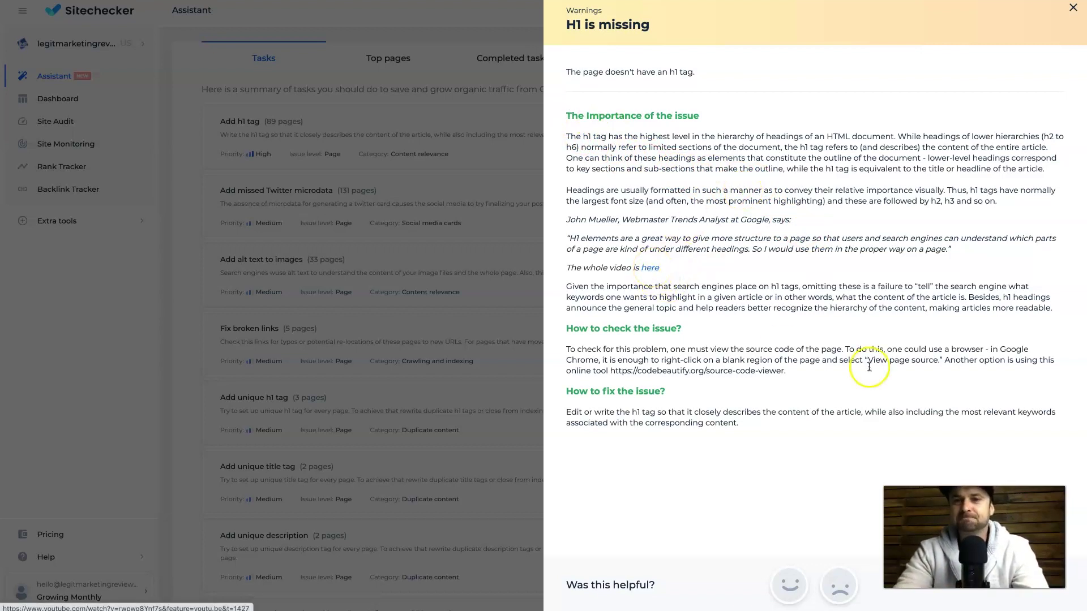
left_click_drag(564, 412, 687, 412)
left_click(686, 411)
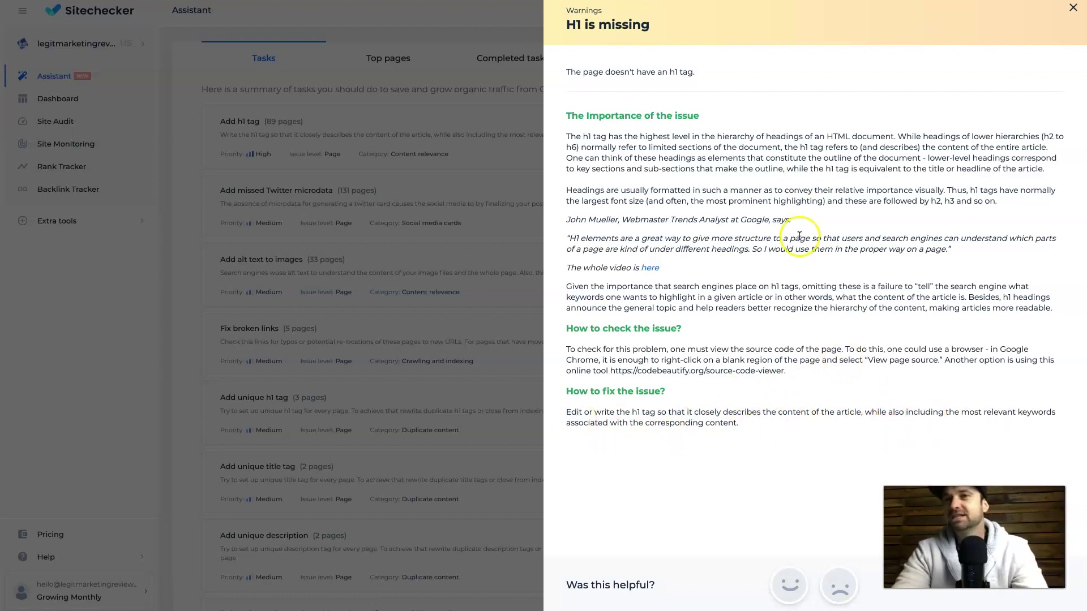
left_click(1074, 8)
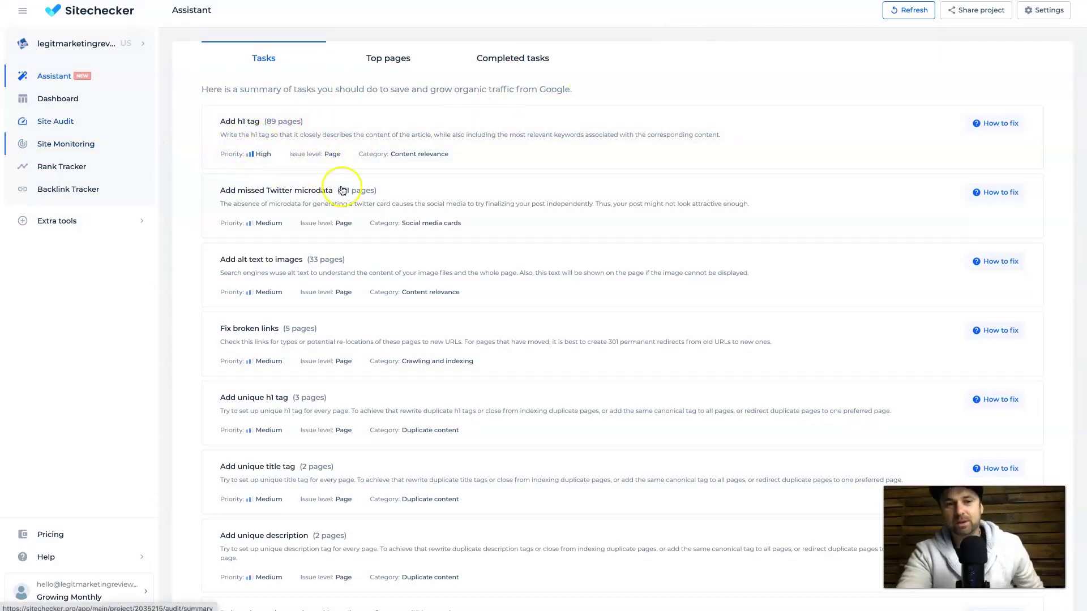
scroll(354, 198, "down", 1)
scroll(356, 209, "down", 6)
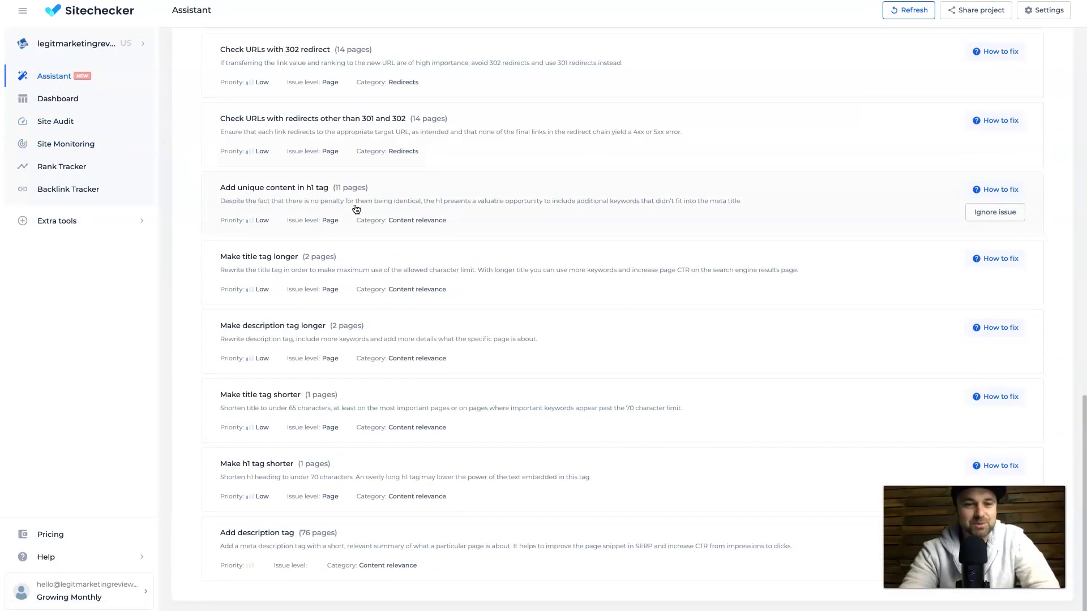
scroll(468, 328, "up", 8)
scroll(468, 333, "up", 5)
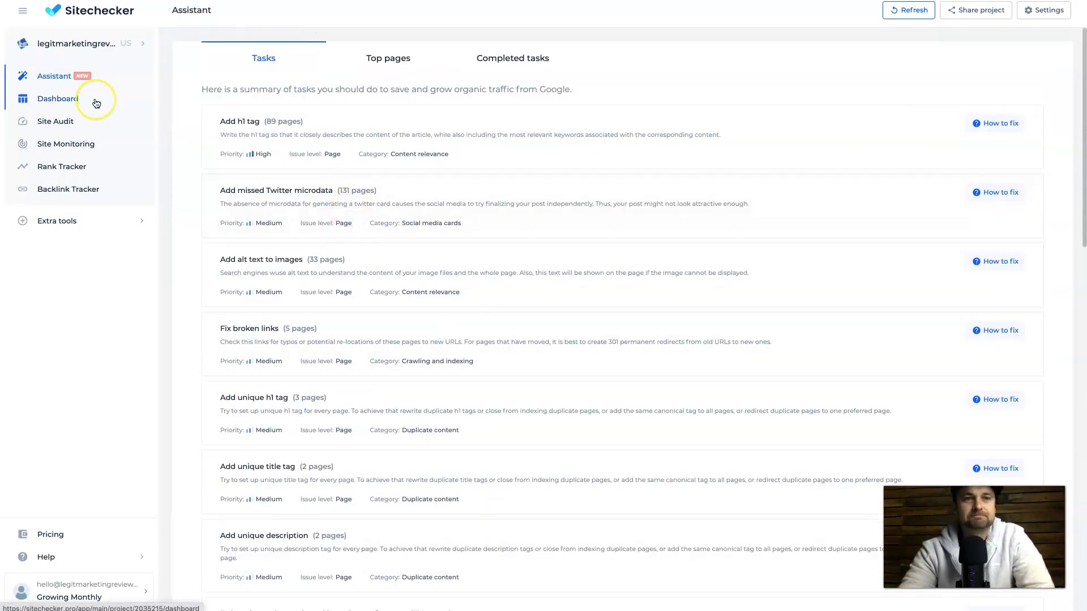
Review the project dashboard's traffic, SERP and indexation widgets, switching the Traffic and Sales chart to sales and back to traffic
left_click(75, 100)
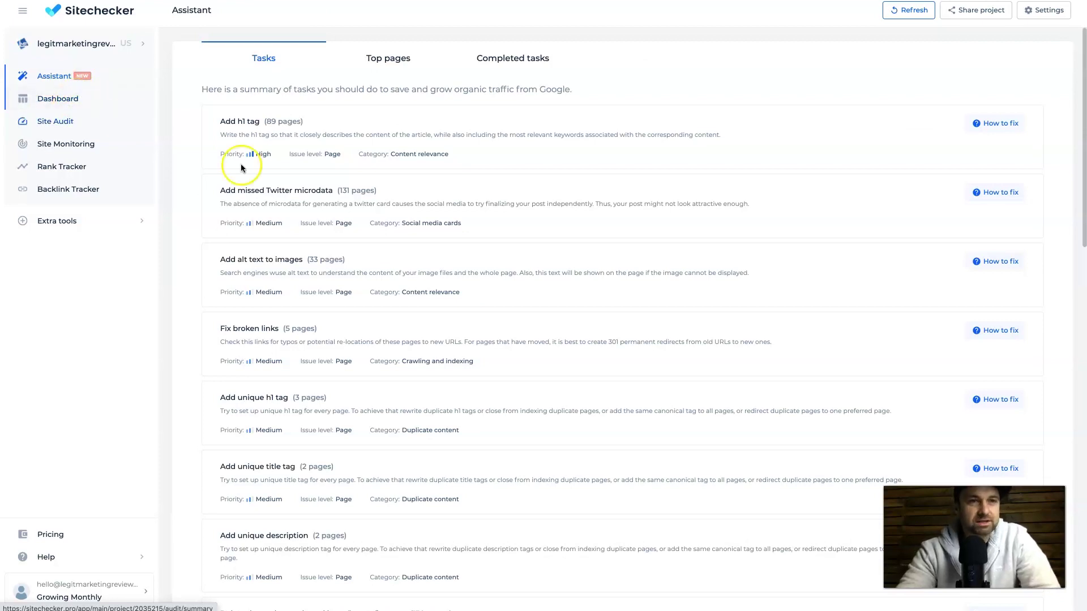
mouse_move(313, 198)
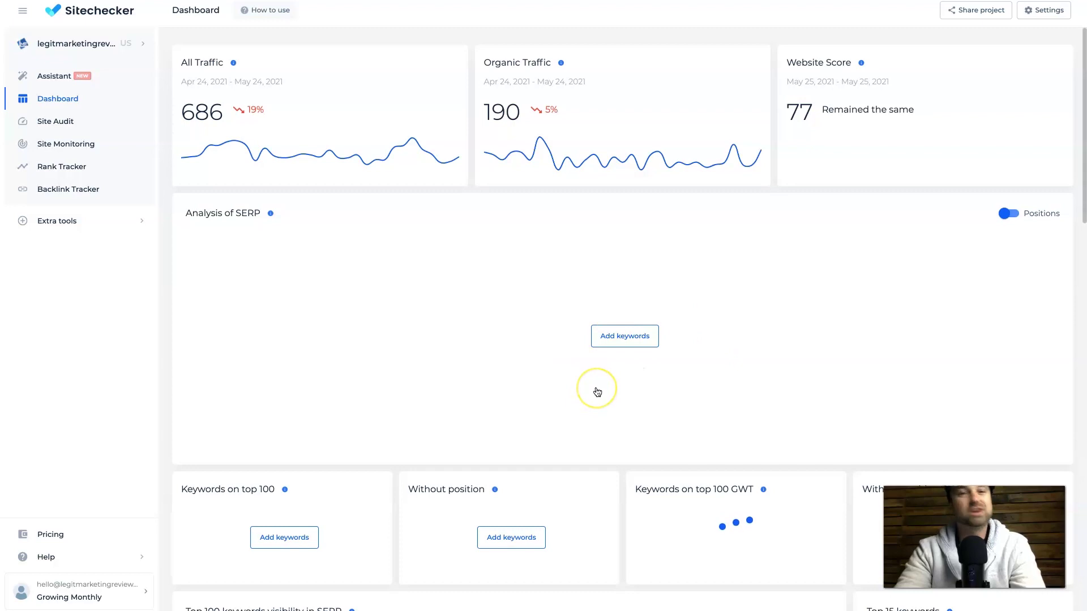
scroll(621, 92, "down", 3)
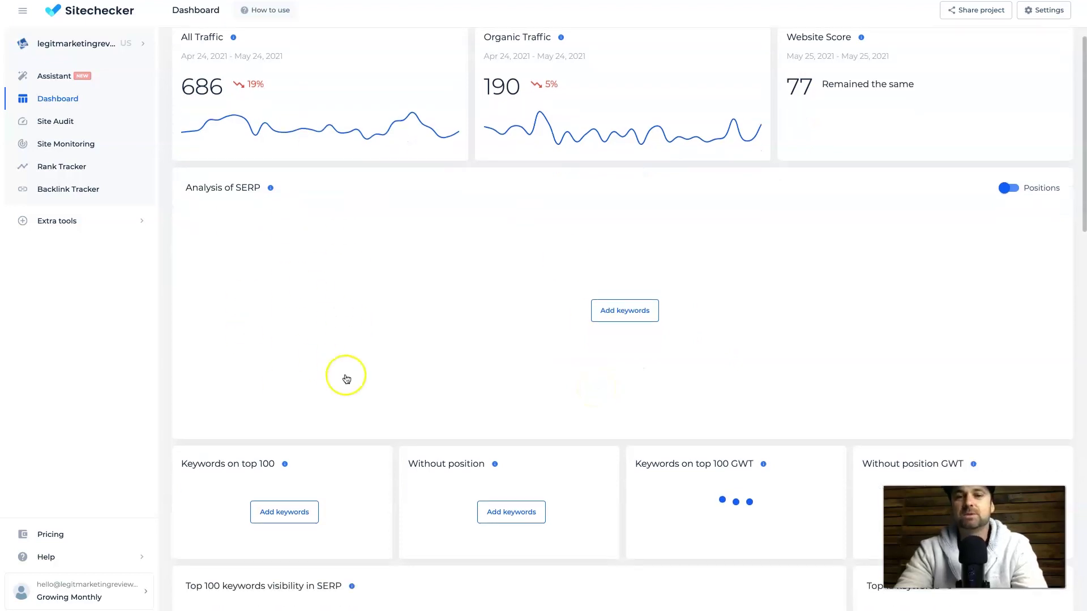
scroll(412, 455, "down", 8)
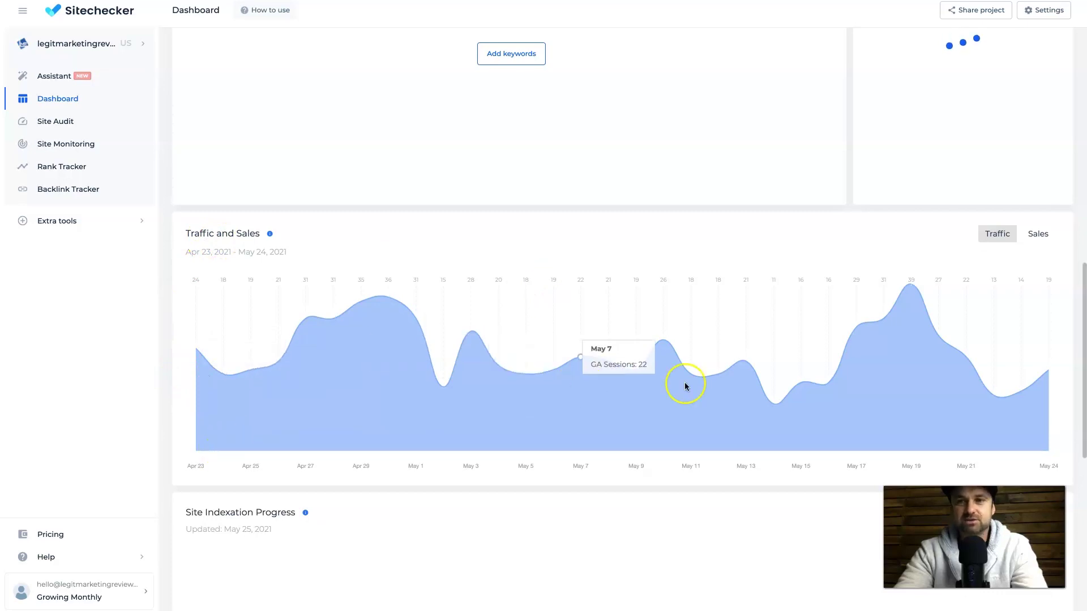
left_click(1036, 245)
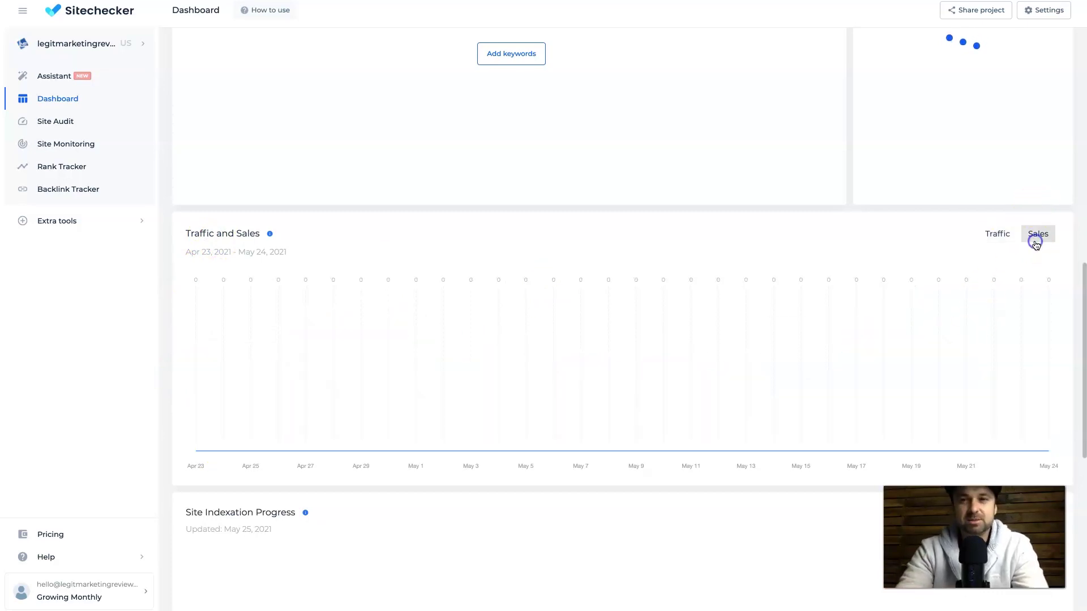
left_click(1002, 239)
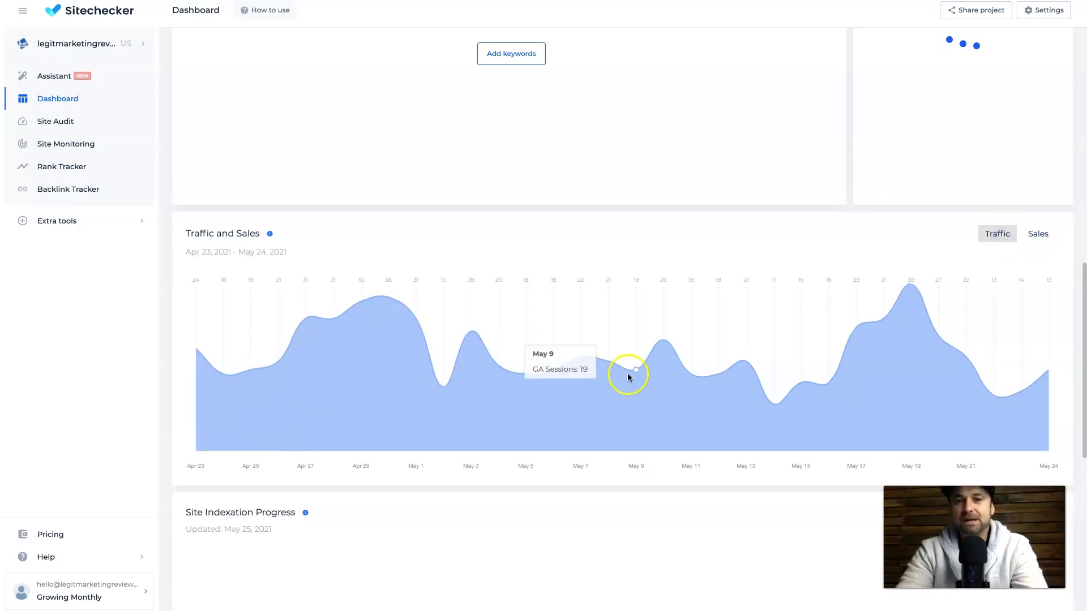
scroll(742, 381, "down", 4)
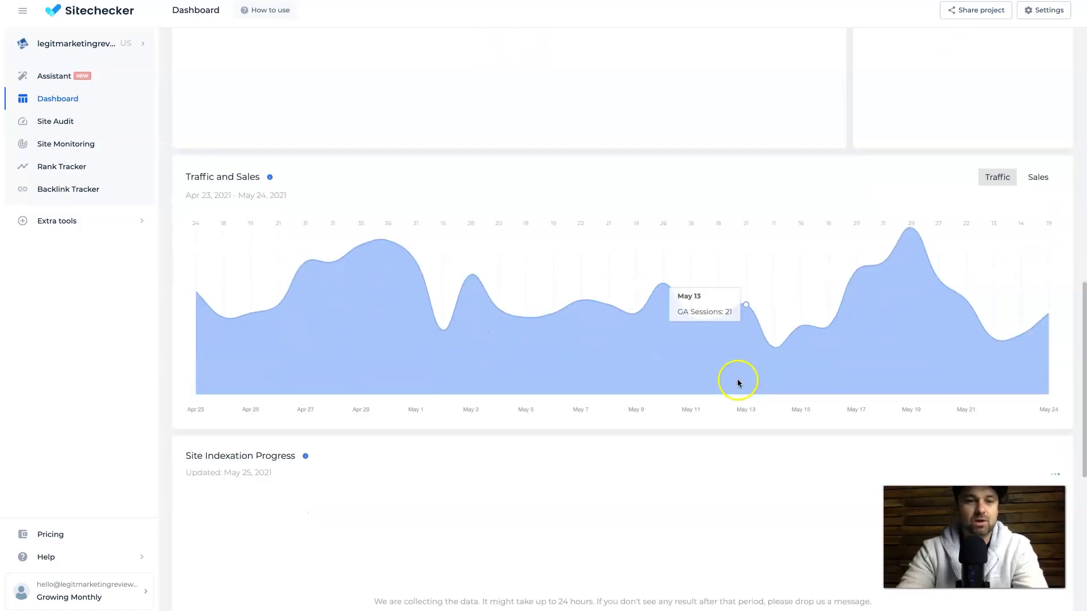
scroll(689, 275, "up", 3)
scroll(673, 243, "up", 13)
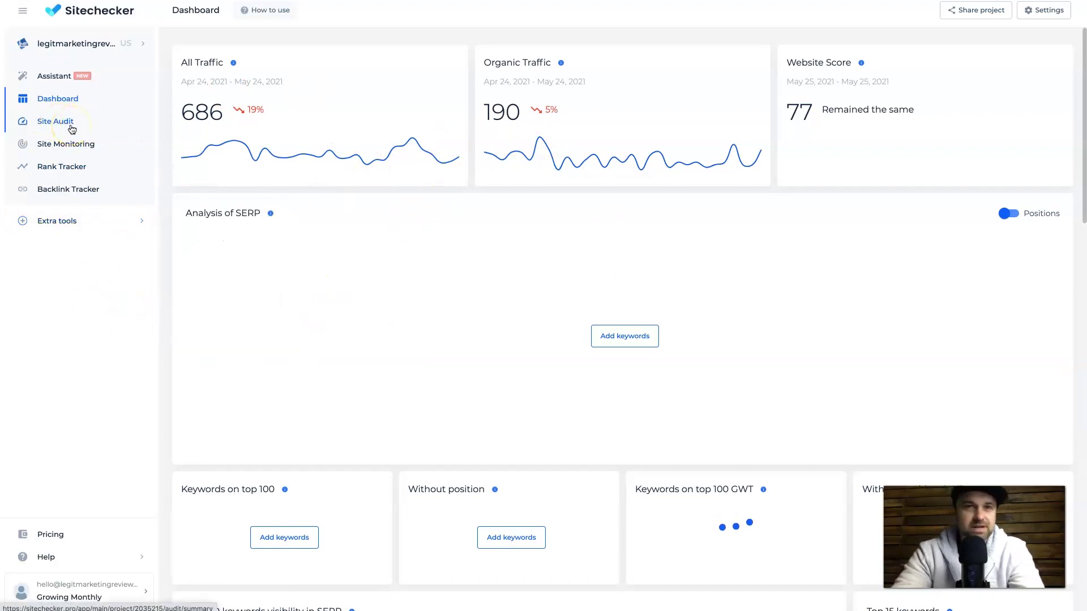
Look at the Site Monitoring page and the Rank Tracker's options for adding keywords
left_click(81, 145)
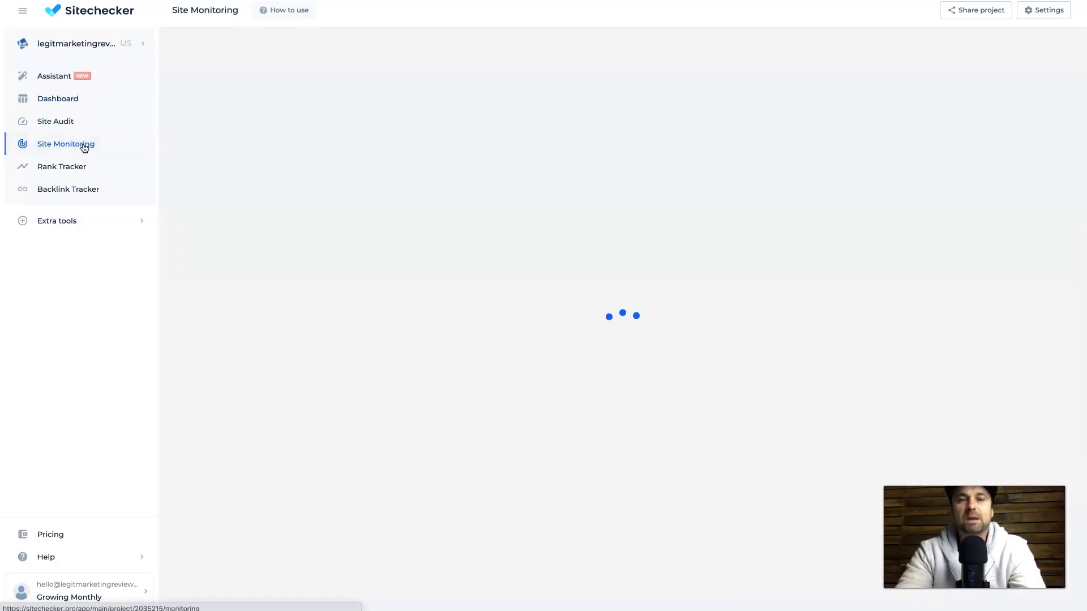
left_click(337, 320)
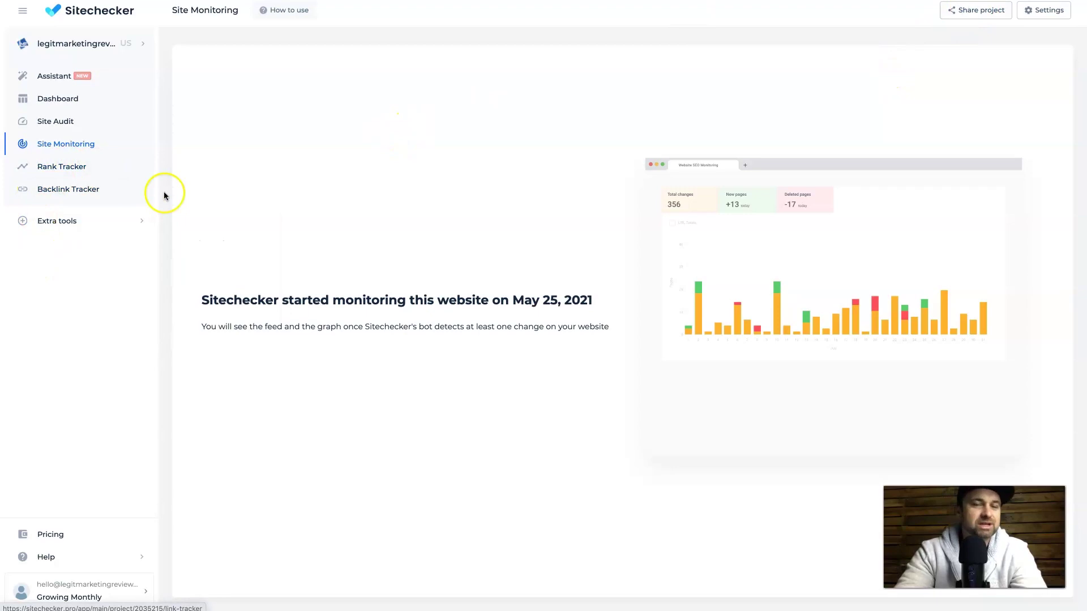
left_click(61, 167)
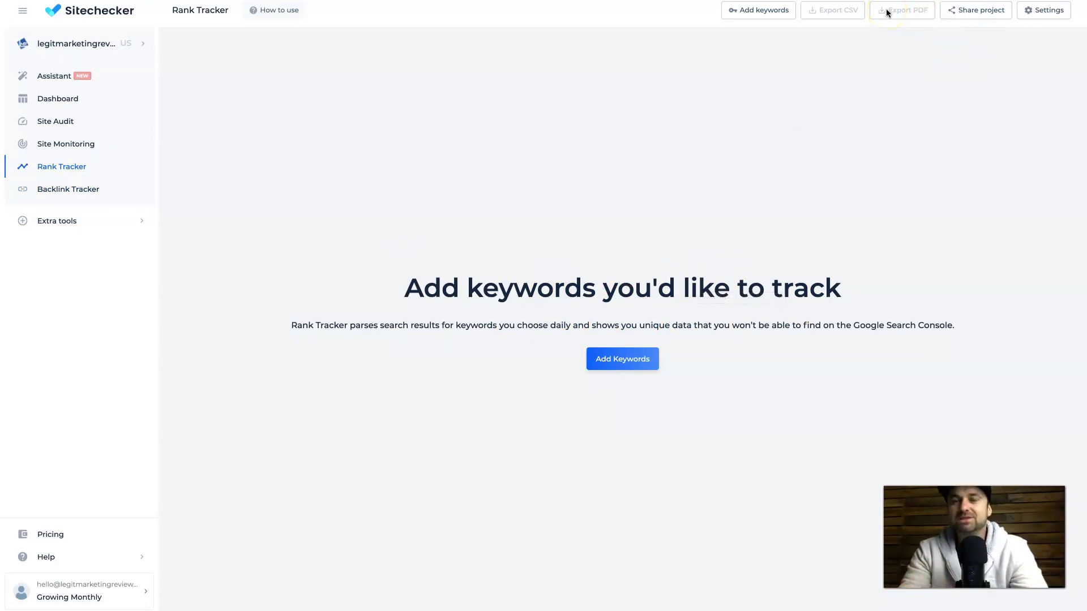
left_click(753, 16)
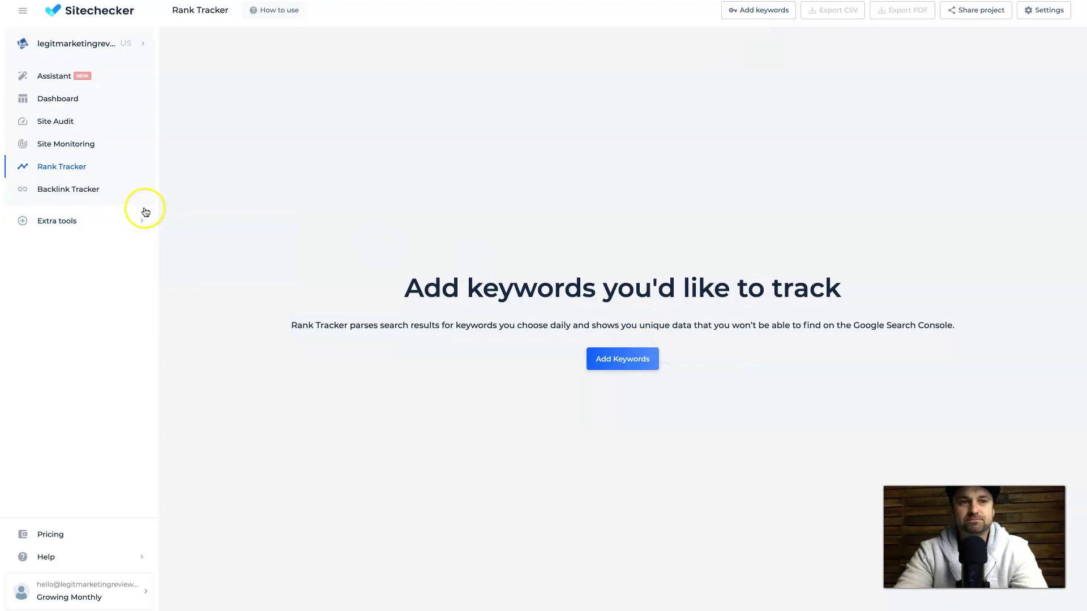
Open the Backlink Tracker, check the available ways to add backlinks, and dismiss the options without choosing one
left_click(79, 186)
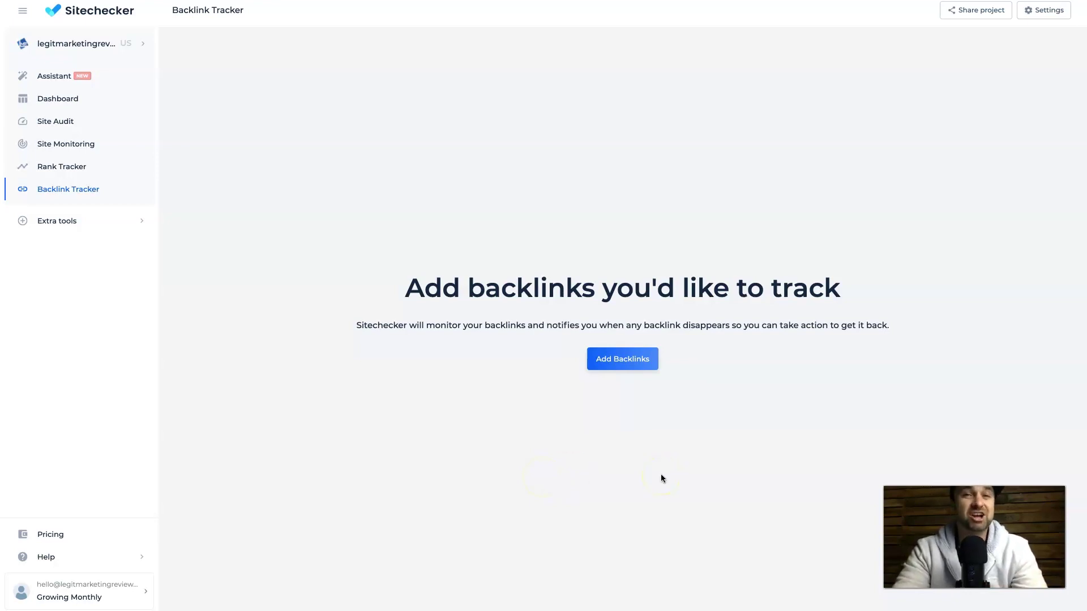
left_click(619, 361)
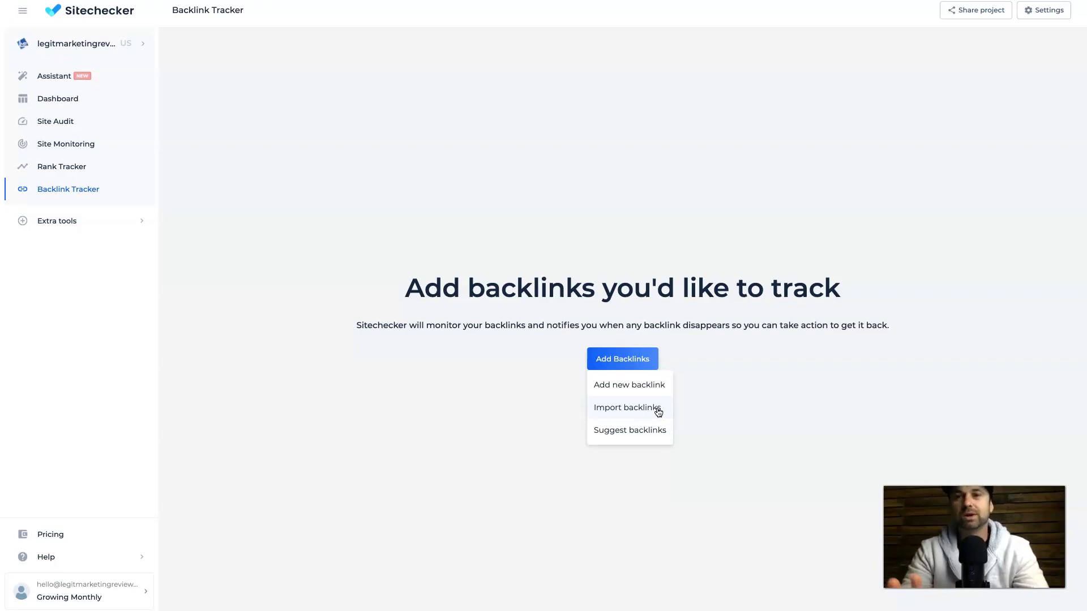
left_click(210, 325)
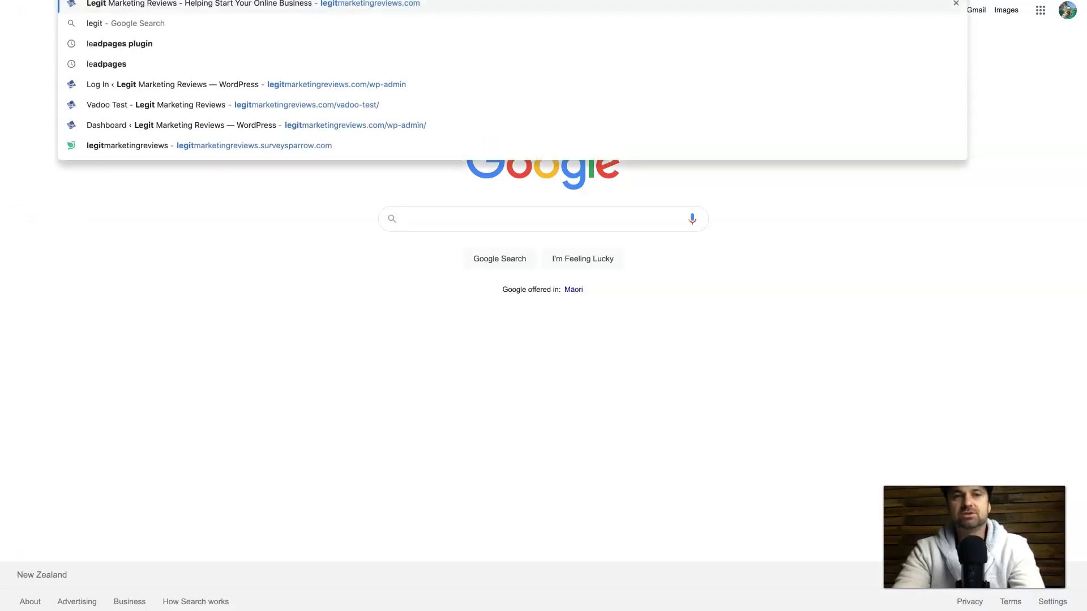
Open the legitmarketingreviews.com homepage in the browser
type("marketin")
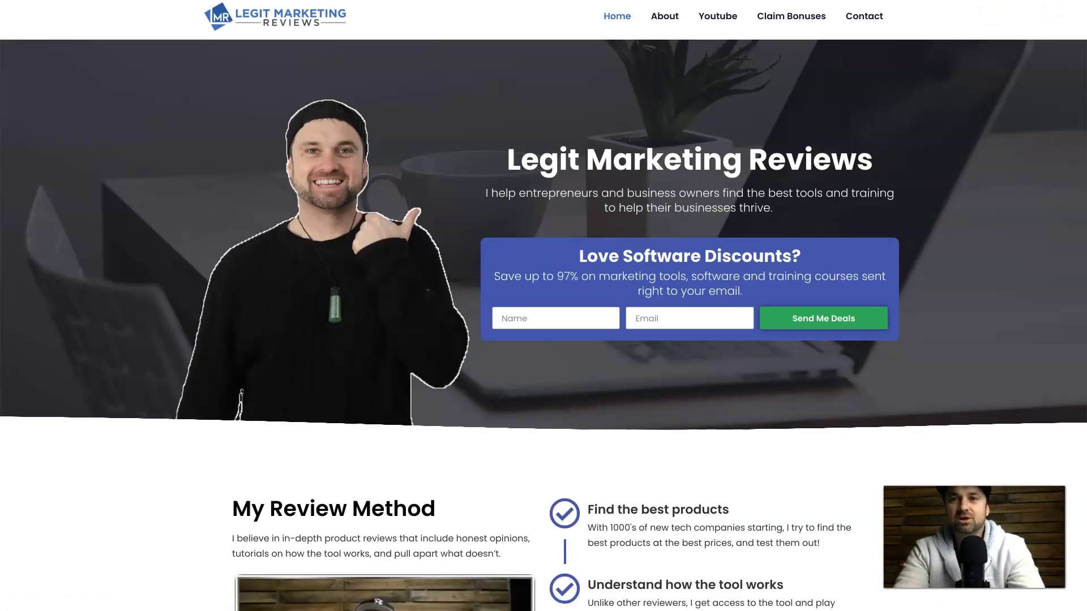
Open the Sitechecker extension report for the homepage, review its content optimization checks, and expand the keyword density list
left_click(1007, 6)
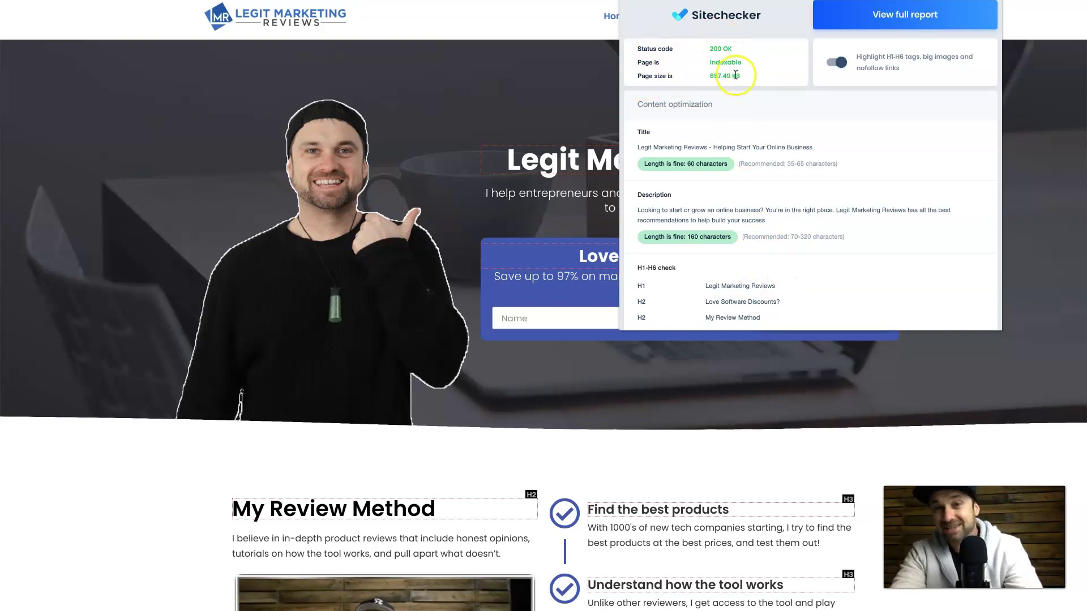
scroll(821, 133, "down", 1)
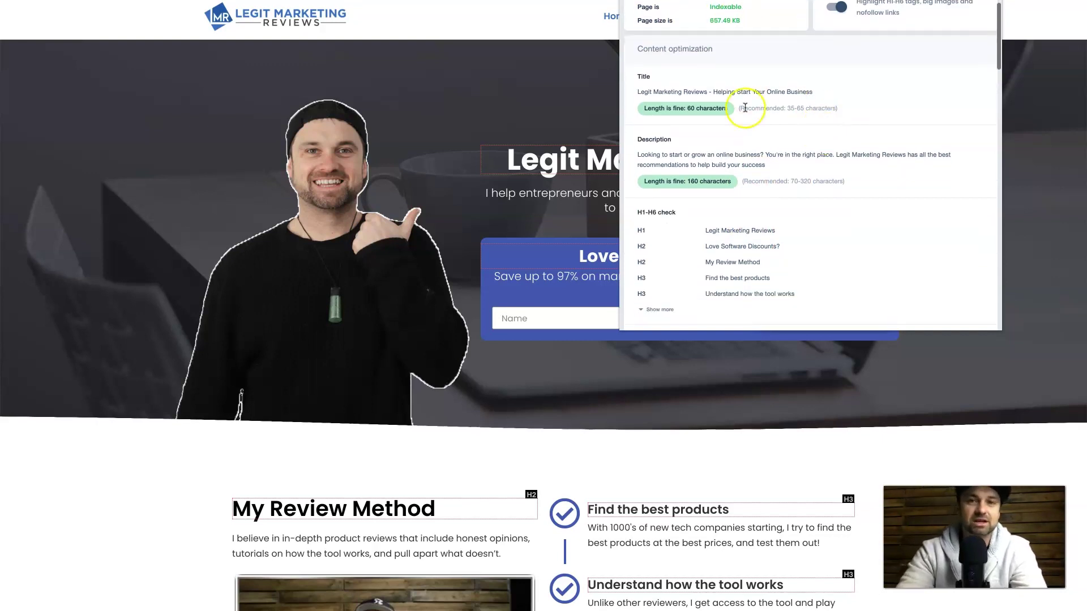
scroll(764, 100, "down", 3)
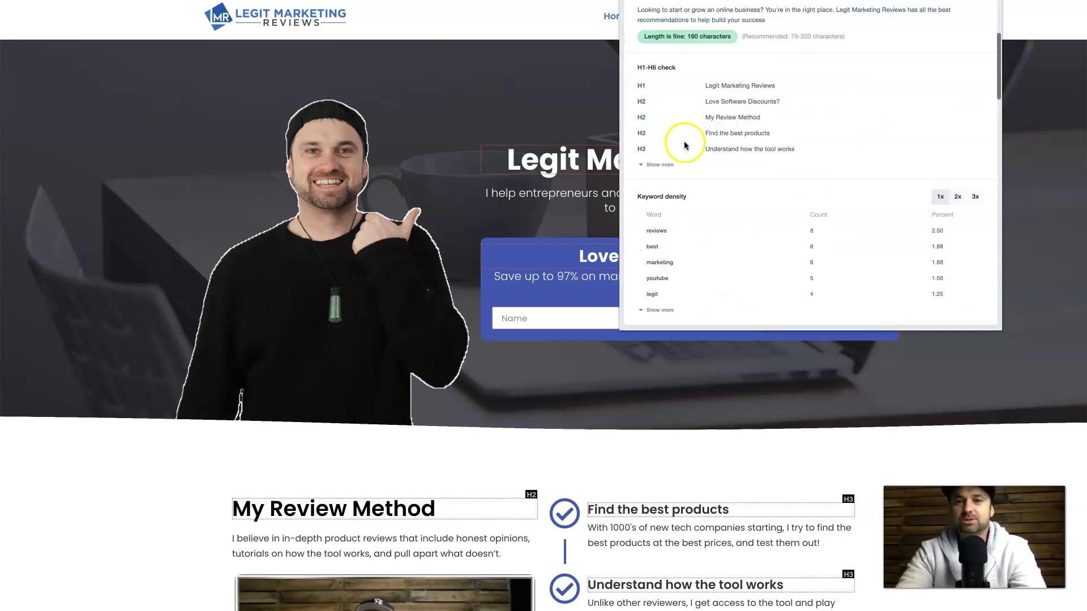
scroll(715, 111, "down", 1)
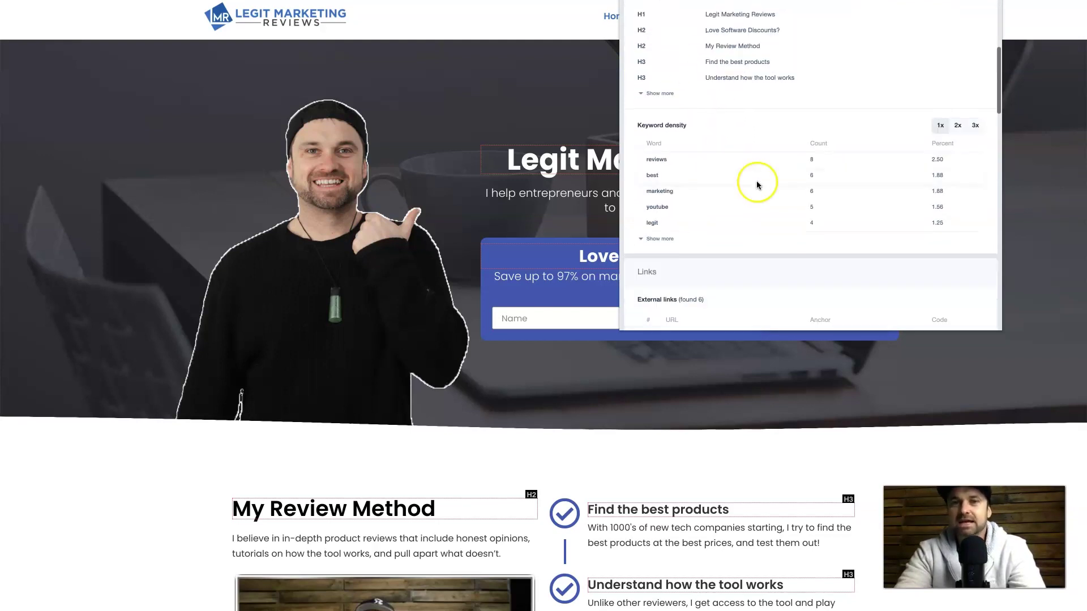
scroll(755, 175, "down", 2)
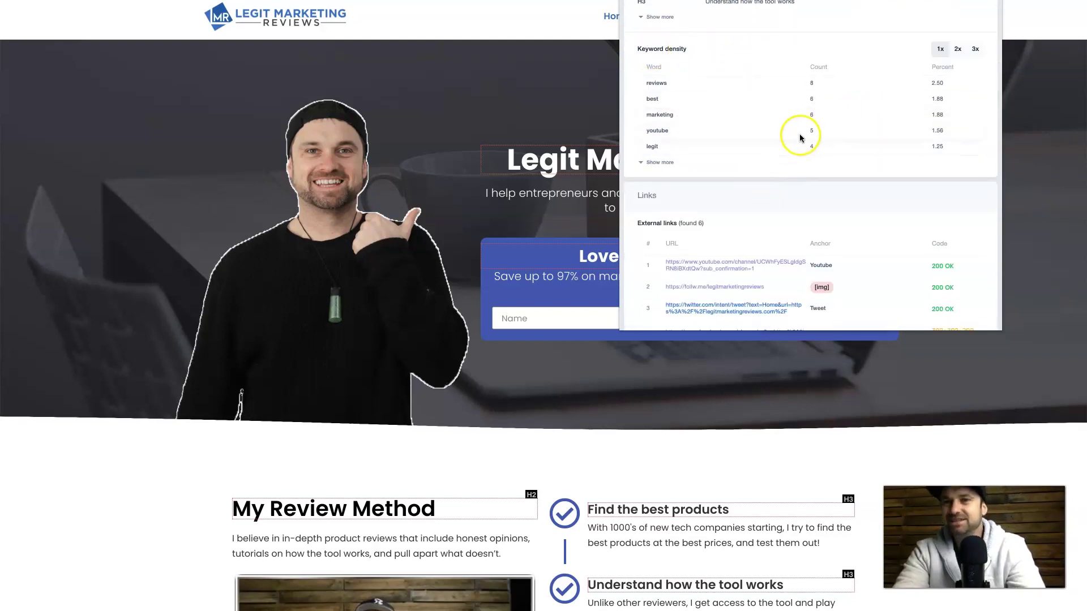
left_click(656, 161)
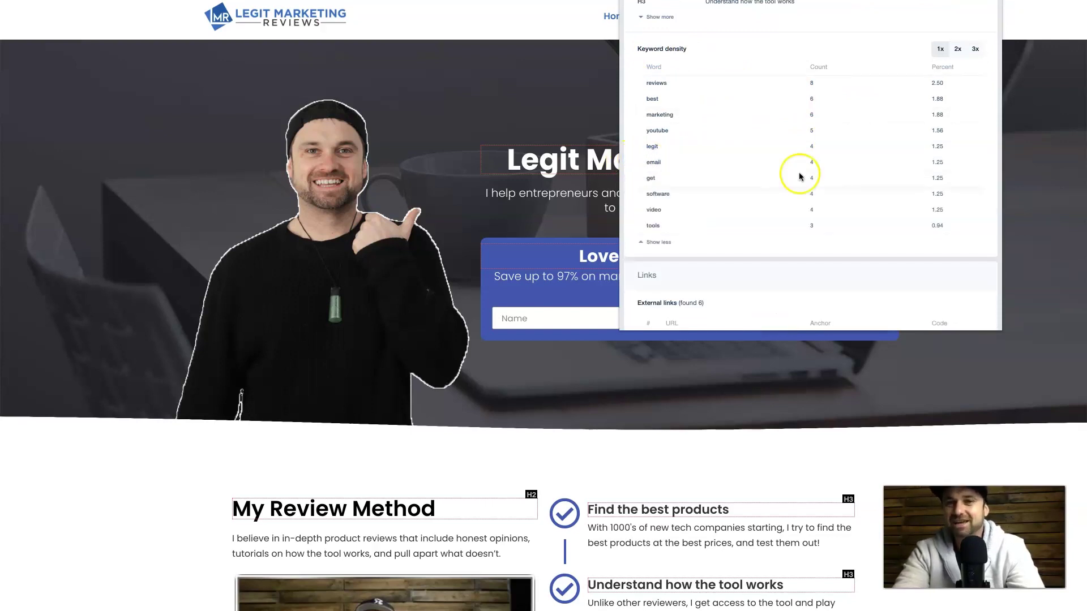
scroll(790, 178, "down", 1)
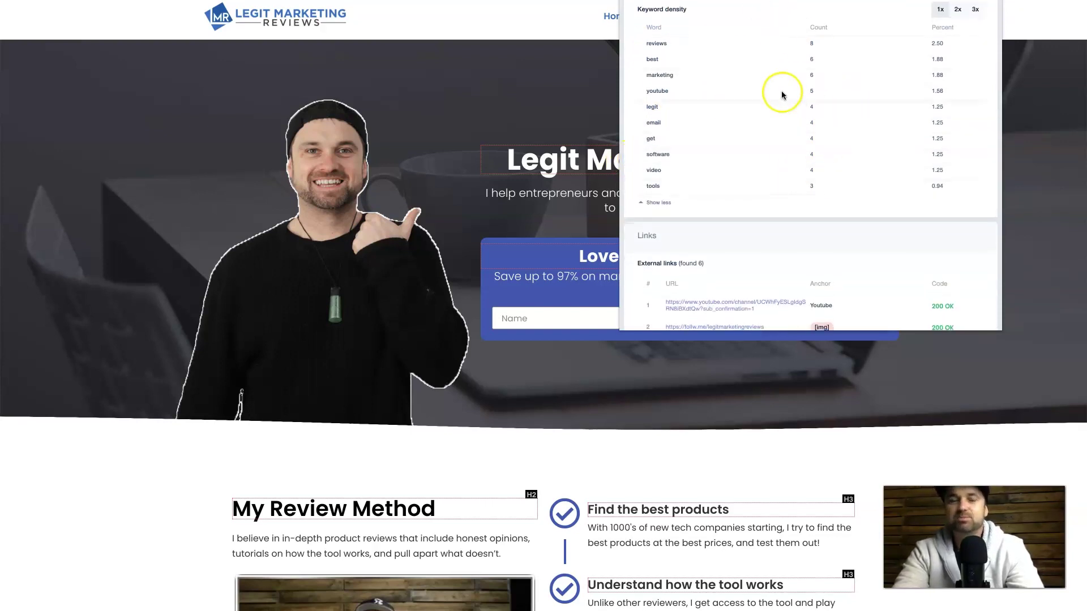
Examine the extension report's external and internal links, canonical and alternate link checks, and indexation tags
scroll(781, 91, "down", 3)
scroll(790, 197, "down", 1)
scroll(808, 213, "down", 1)
scroll(808, 138, "down", 4)
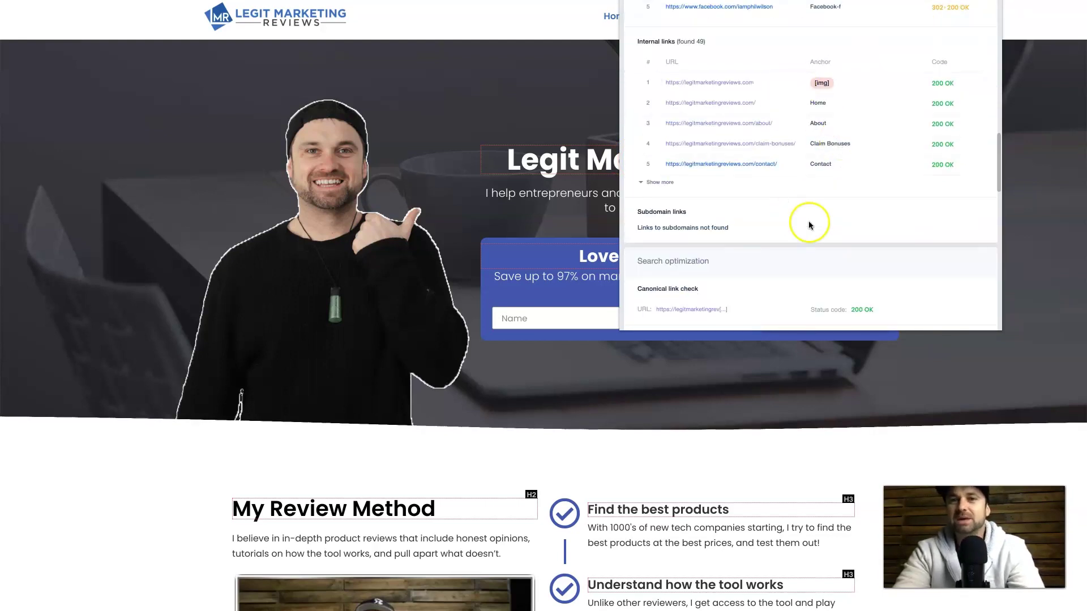
scroll(701, 186, "down", 4)
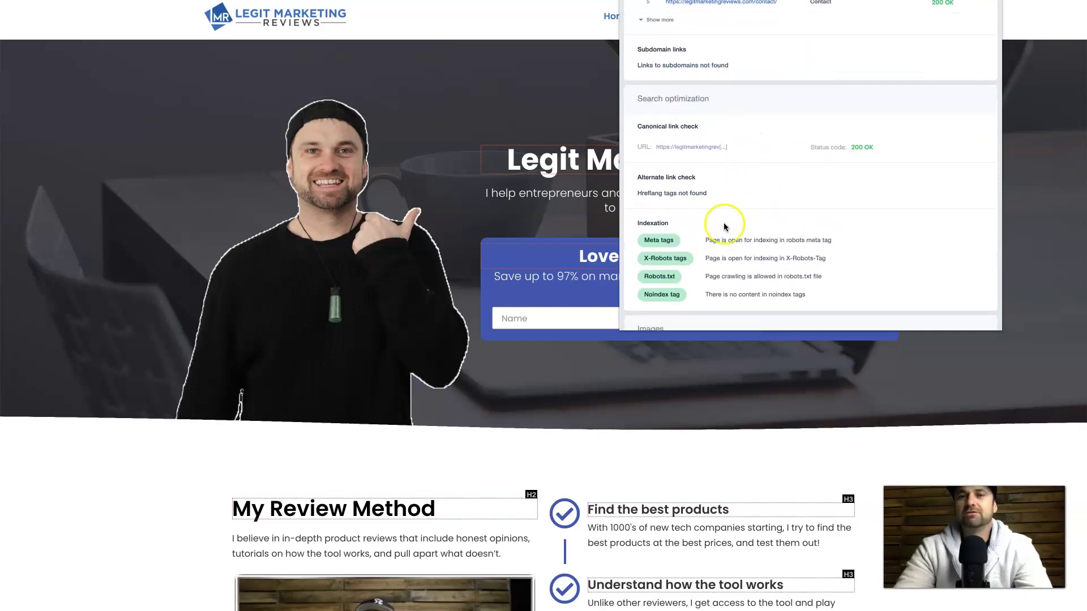
scroll(724, 226, "down", 1)
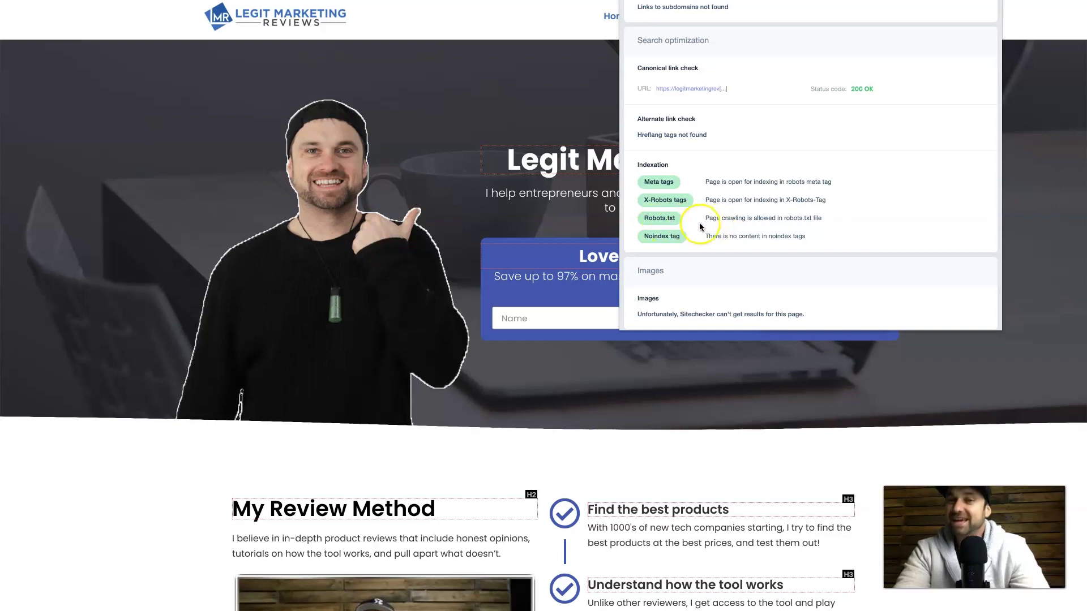
scroll(702, 222, "down", 1)
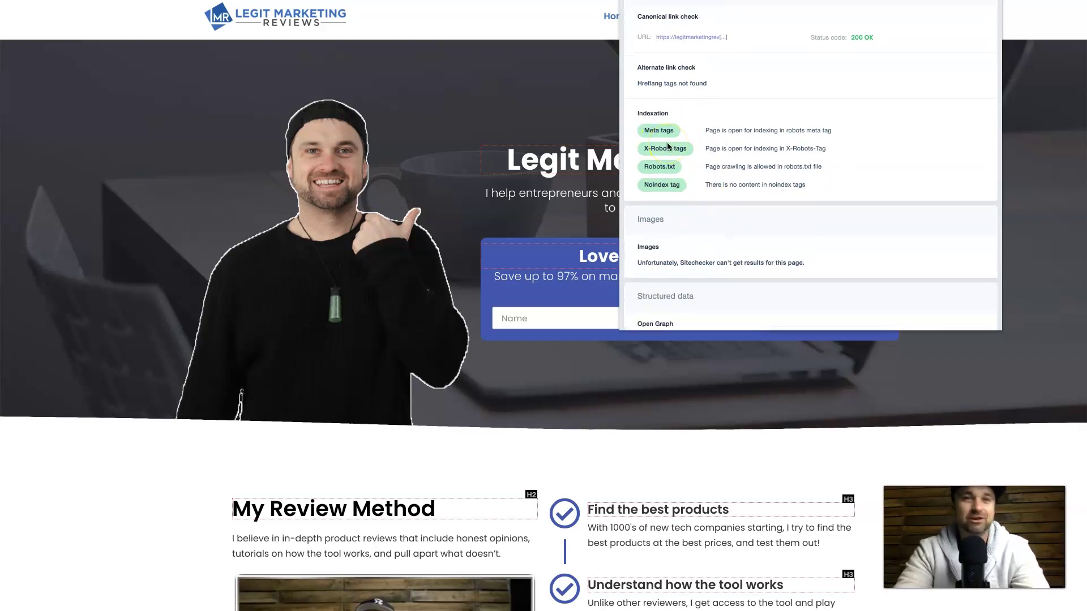
scroll(719, 164, "down", 1)
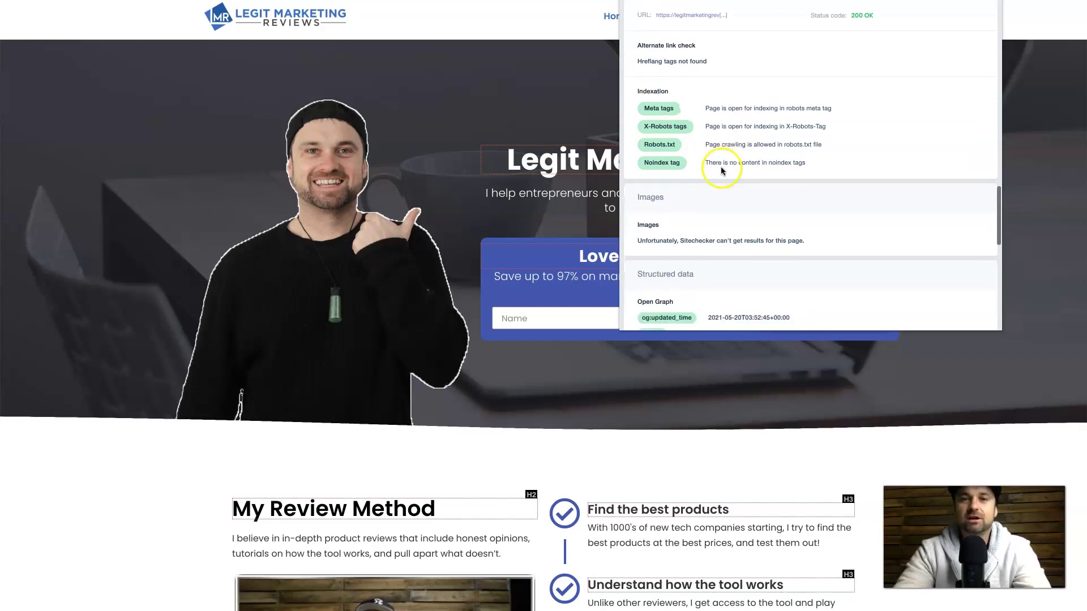
Review the report's Open Graph data and compare the mobile and desktop Google Page Speed scores, closing the report when done
scroll(713, 138, "down", 4)
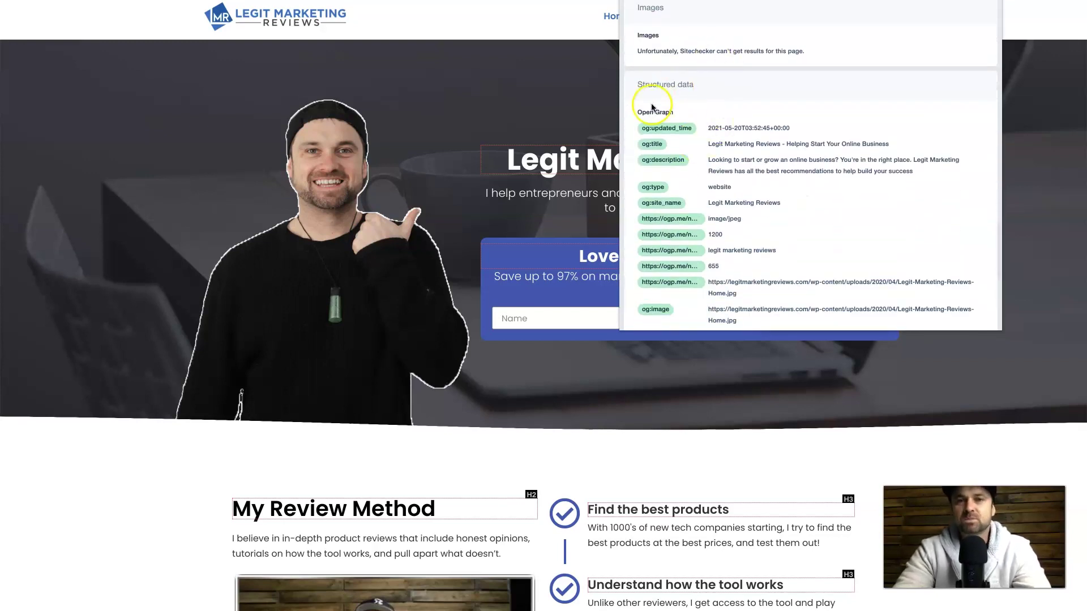
scroll(642, 78, "down", 5)
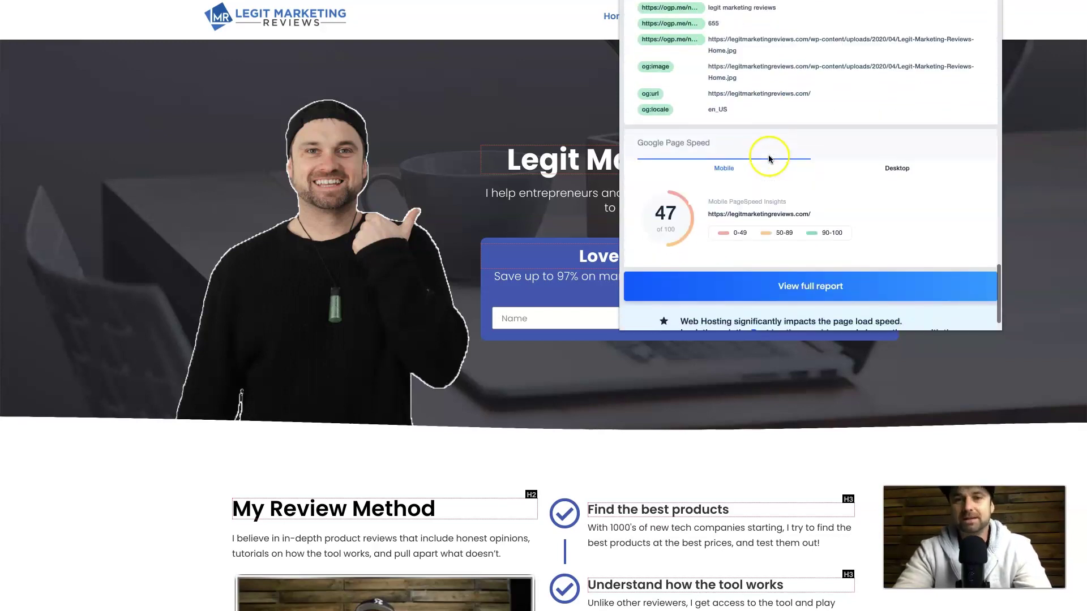
scroll(729, 155, "down", 1)
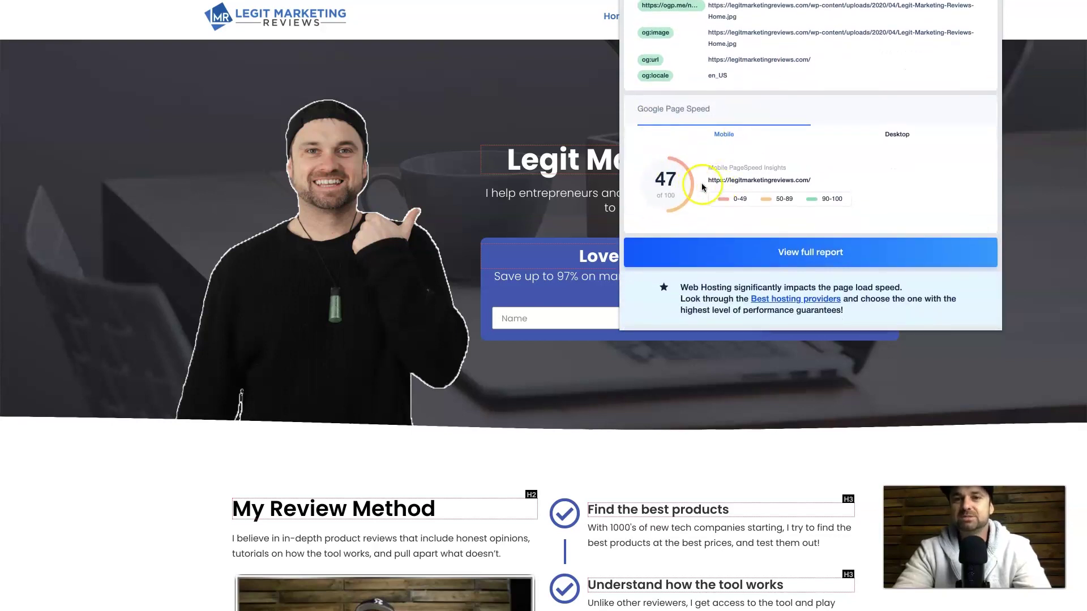
left_click(898, 135)
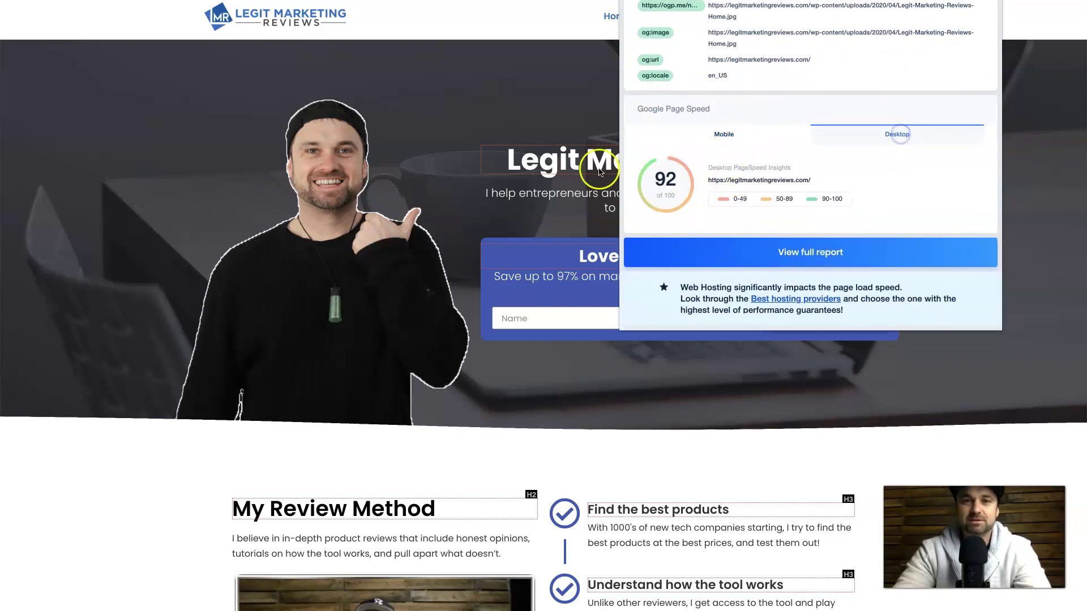
left_click(745, 139)
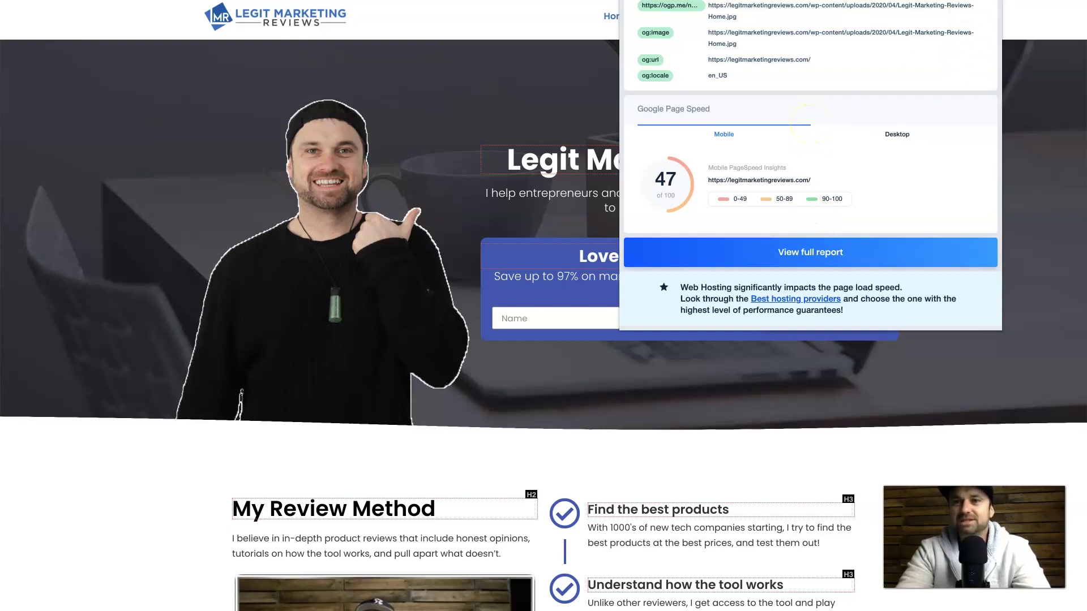
key("Escape")
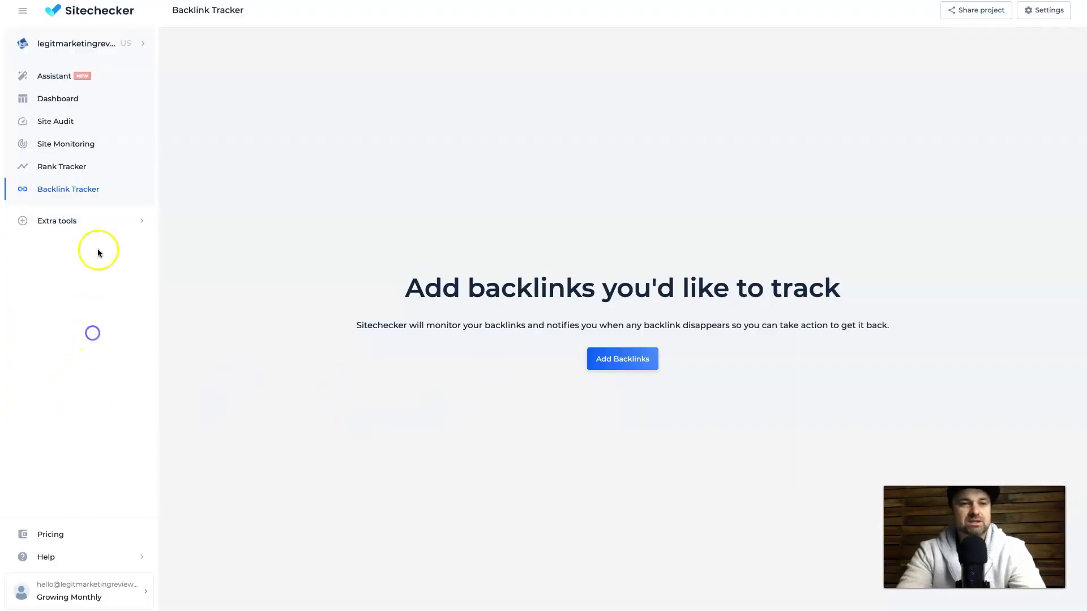
left_click(86, 220)
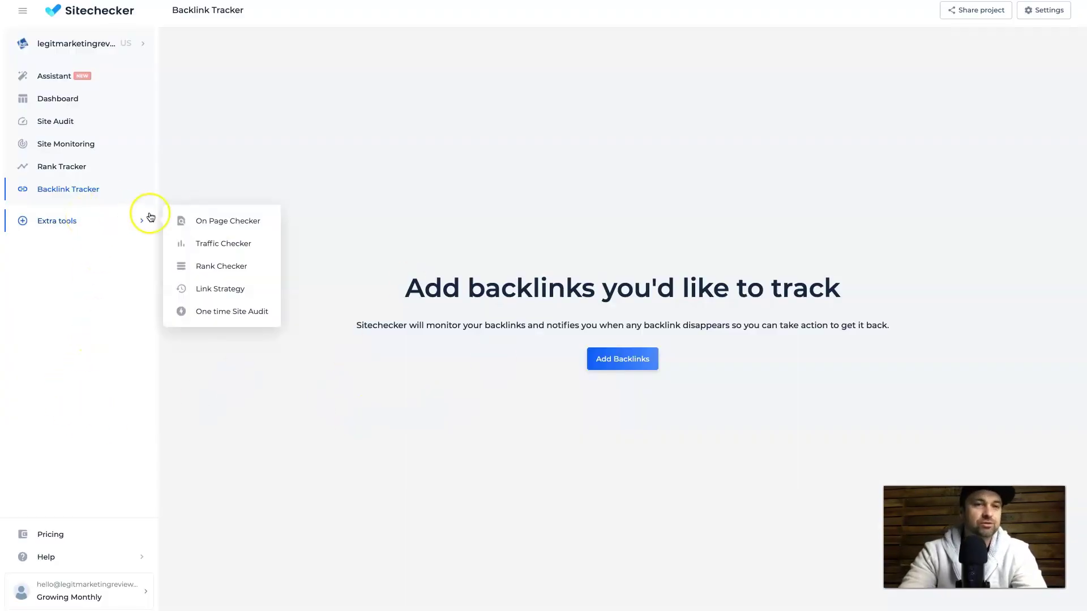
left_click(209, 226)
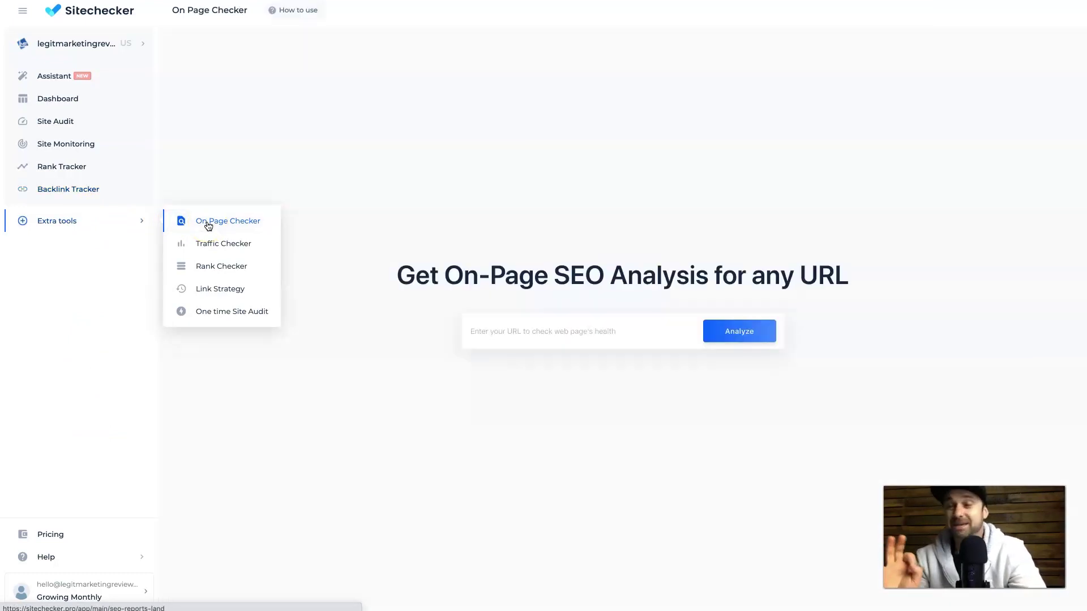
left_click(498, 330)
type("https://legitmarketingreviews.com/")
left_click(770, 340)
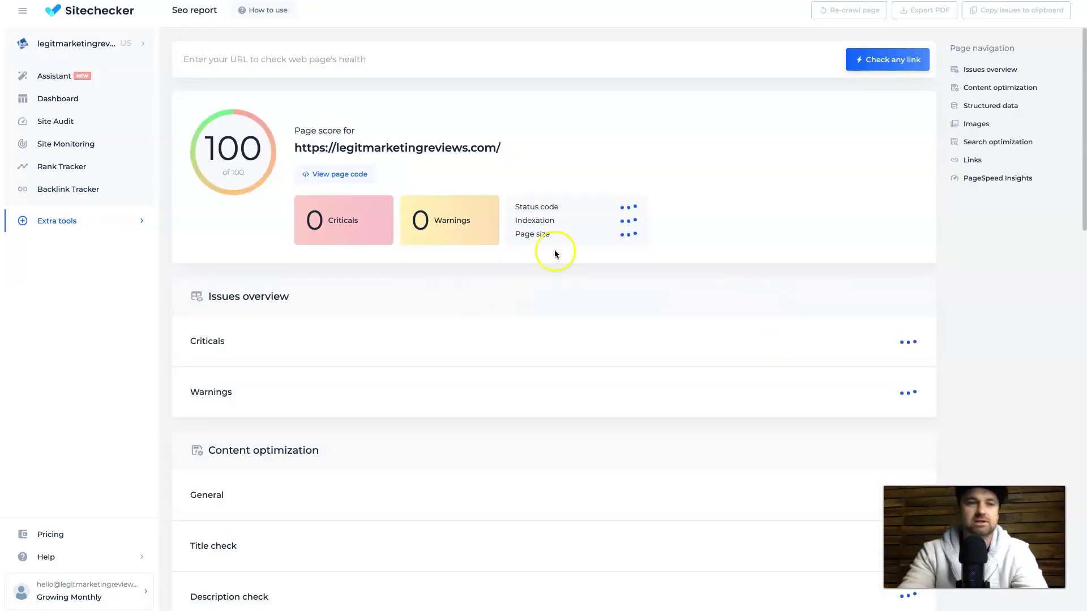
mouse_move(107, 225)
right_click(225, 245)
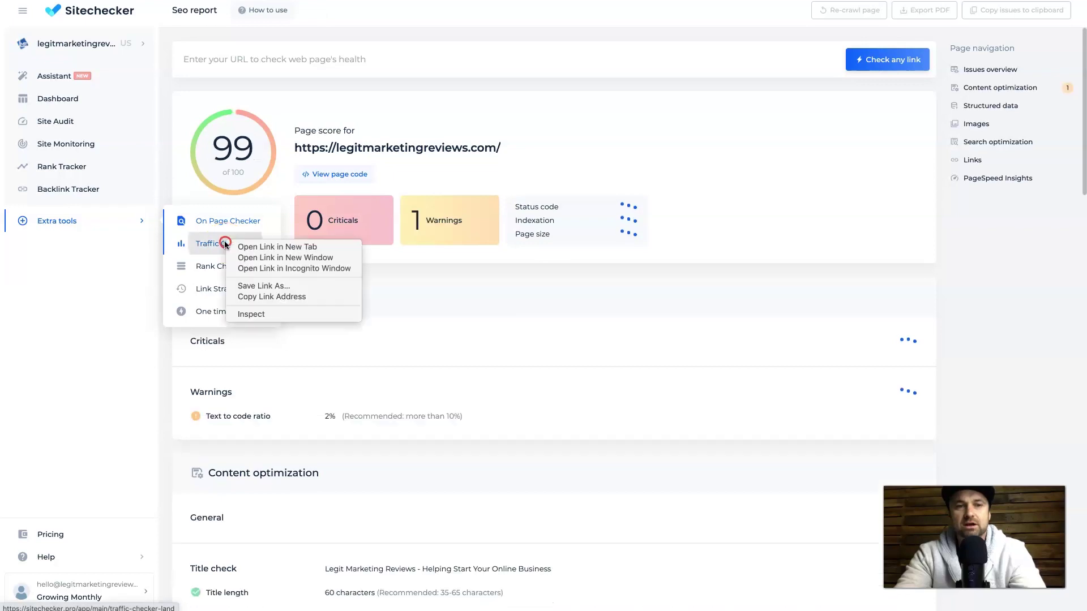
left_click(279, 245)
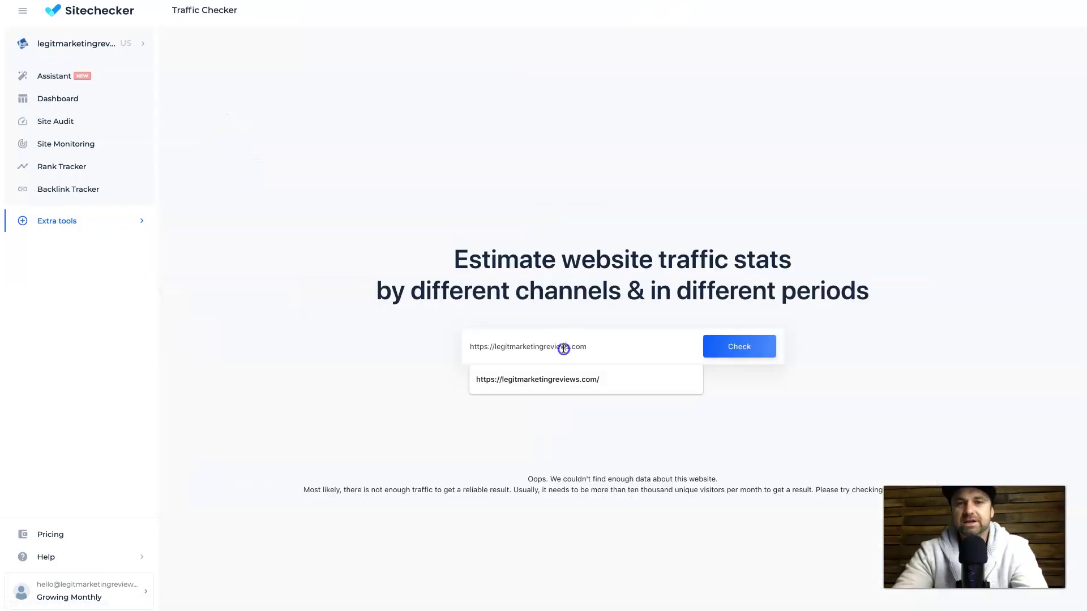
triple_click(562, 347)
left_click(548, 327)
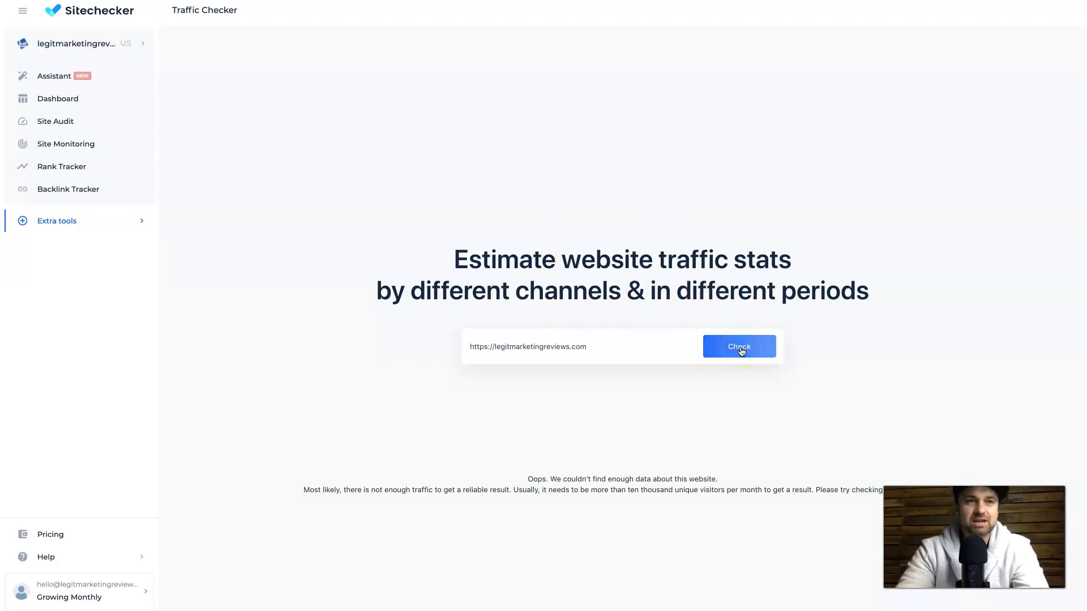
left_click(699, 347)
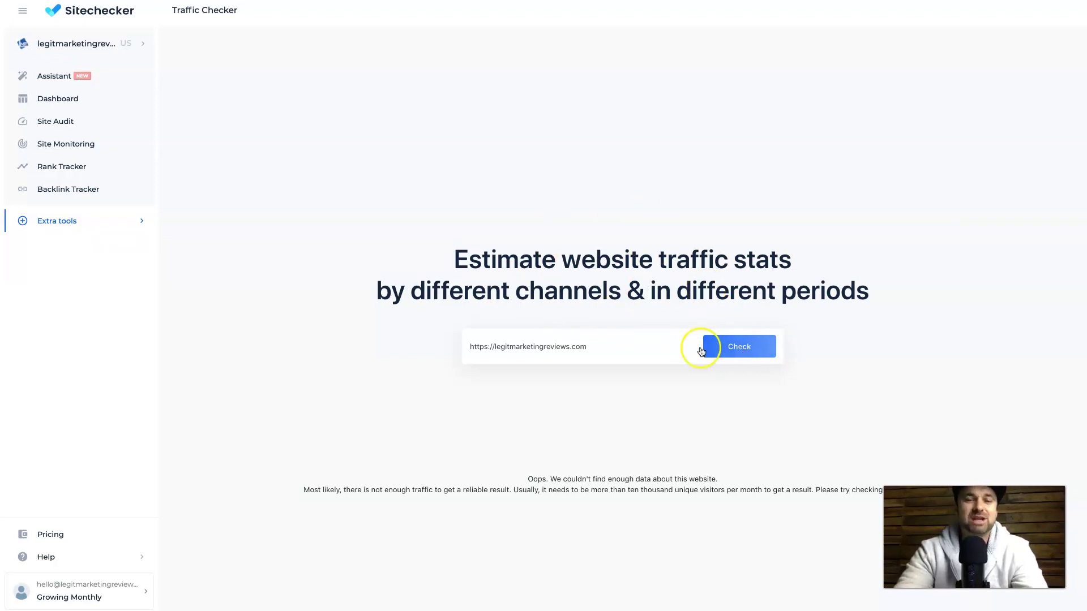
Clear the domain entered in the Traffic Checker
triple_click(632, 352)
key("BackSpace")
left_click(293, 365)
left_click(97, 258)
left_click(255, 277)
Open the Rank Checker and look at its form for checking a website's Google rankings
mouse_move(137, 227)
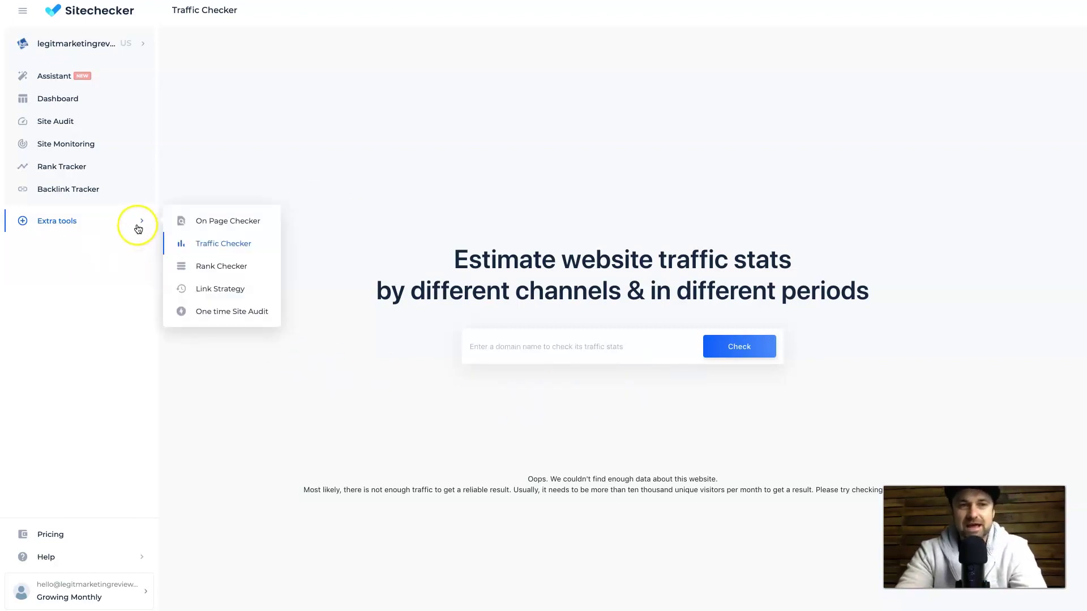
left_click(228, 265)
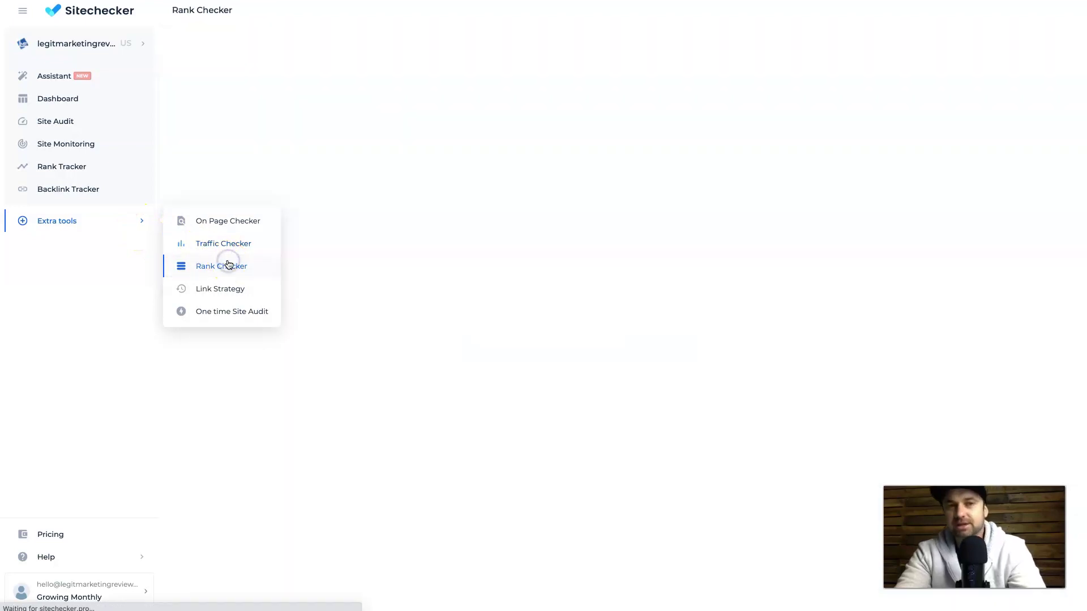
left_click(372, 338)
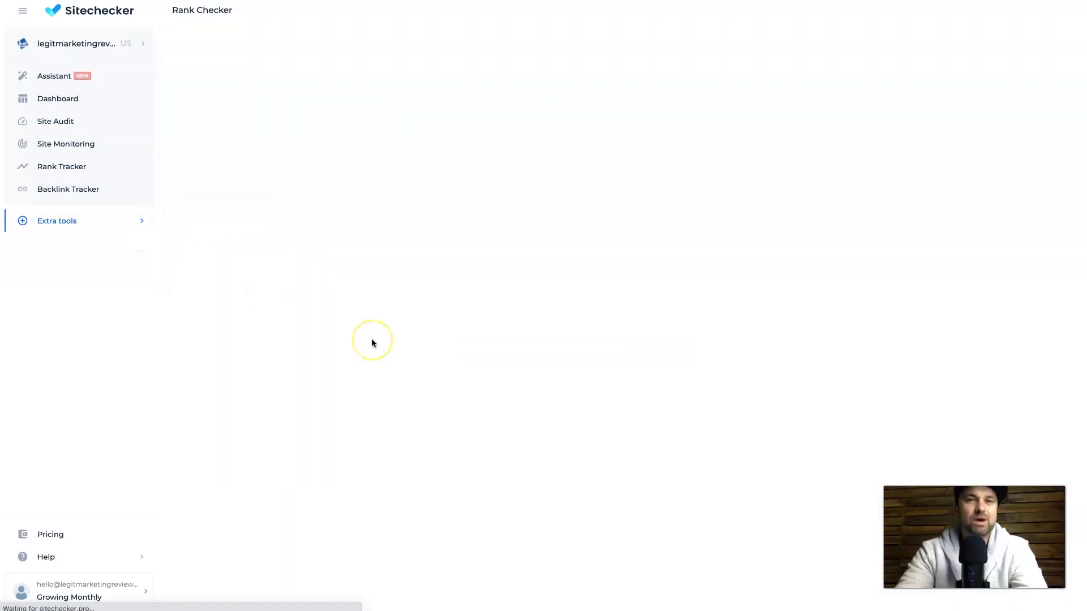
left_click(453, 363)
left_click(561, 324)
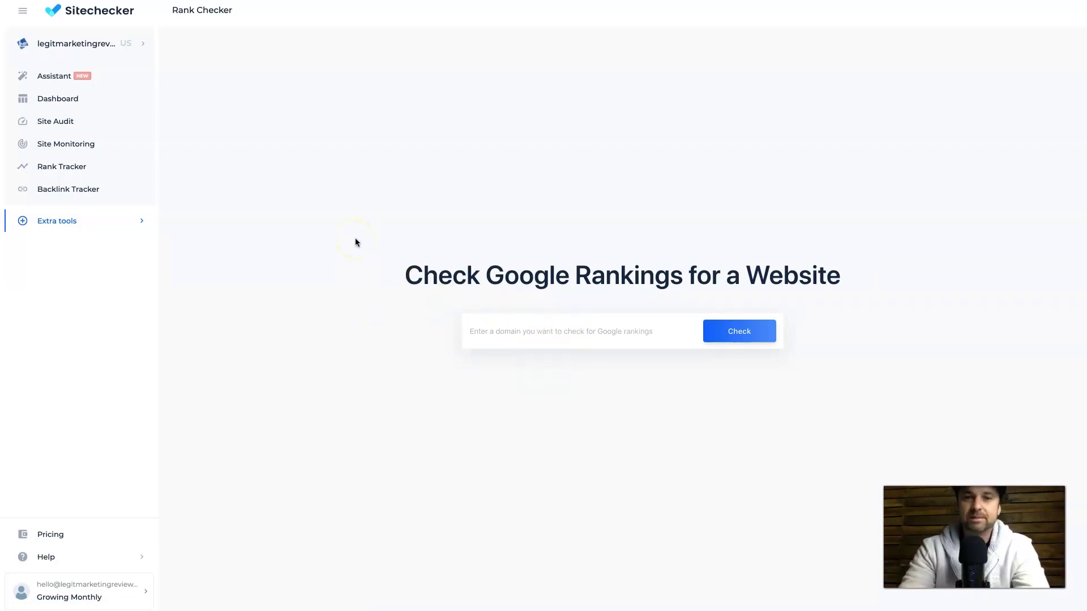
Open the demo project of the Link Strategy tool
mouse_move(121, 225)
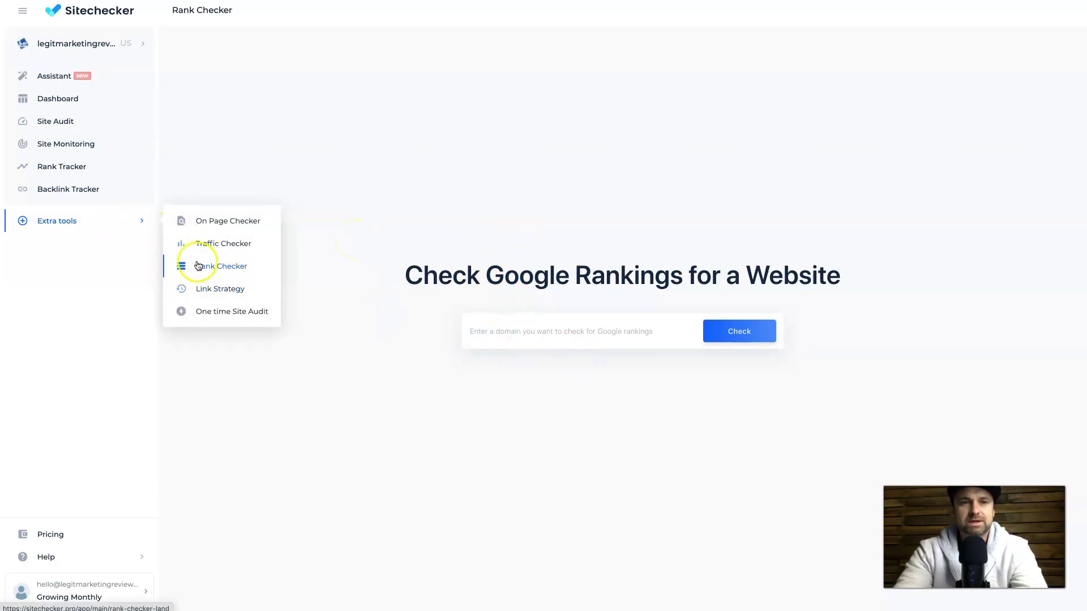
left_click(237, 293)
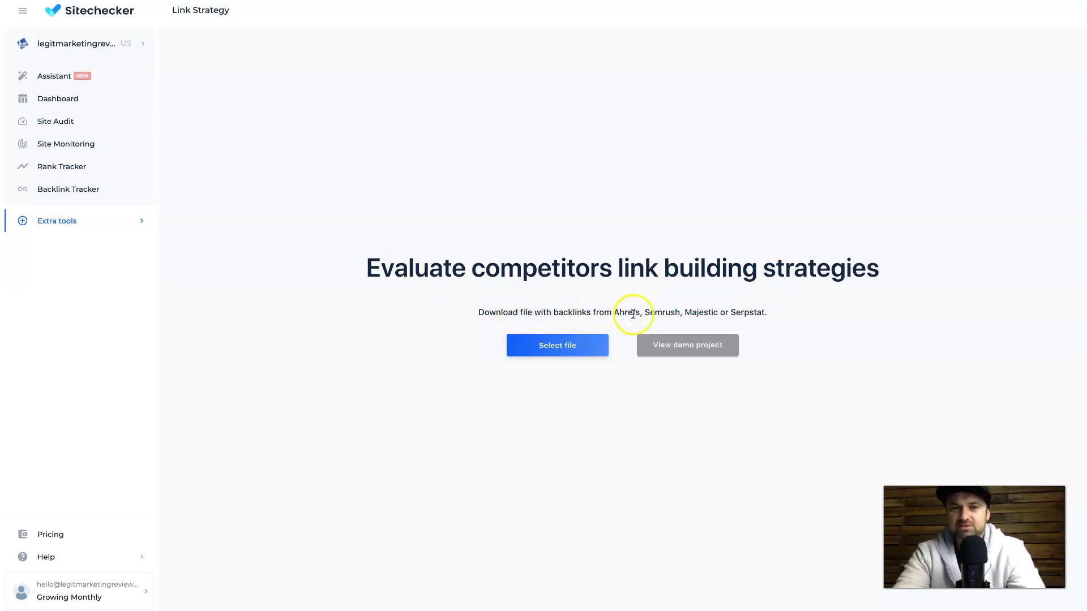
left_click(683, 350)
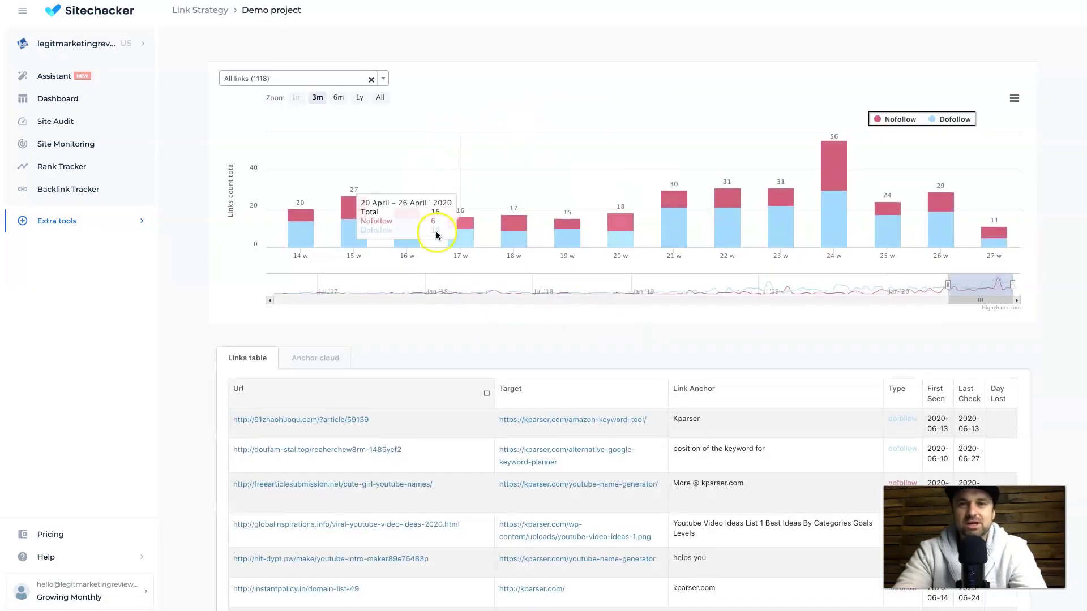
Look through the demo project's links chart and links table, and its anchor cloud
scroll(651, 413, "down", 3)
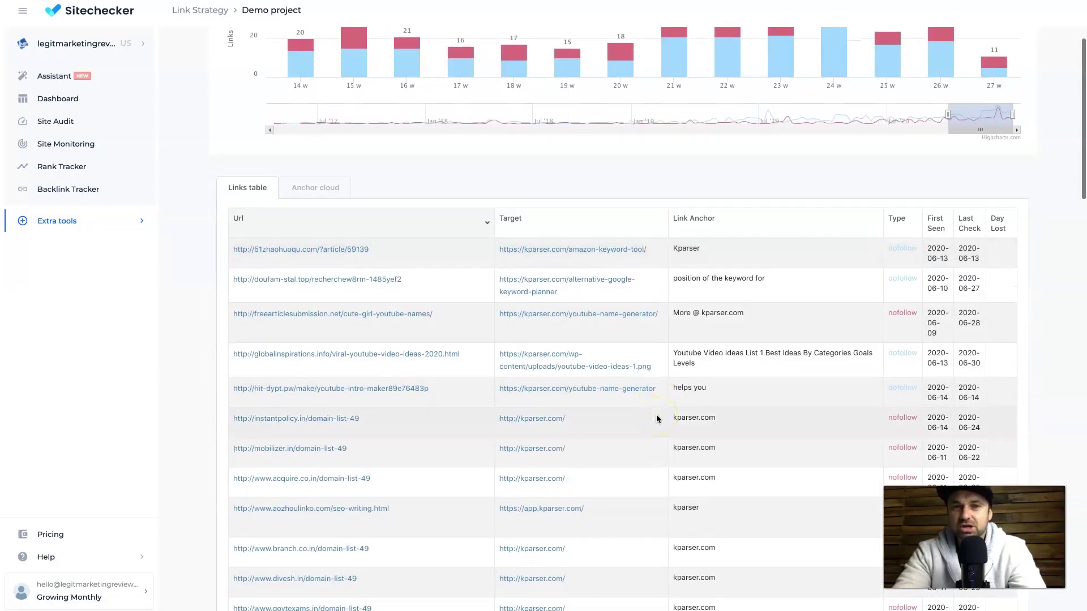
scroll(833, 347, "down", 5)
scroll(470, 226, "up", 9)
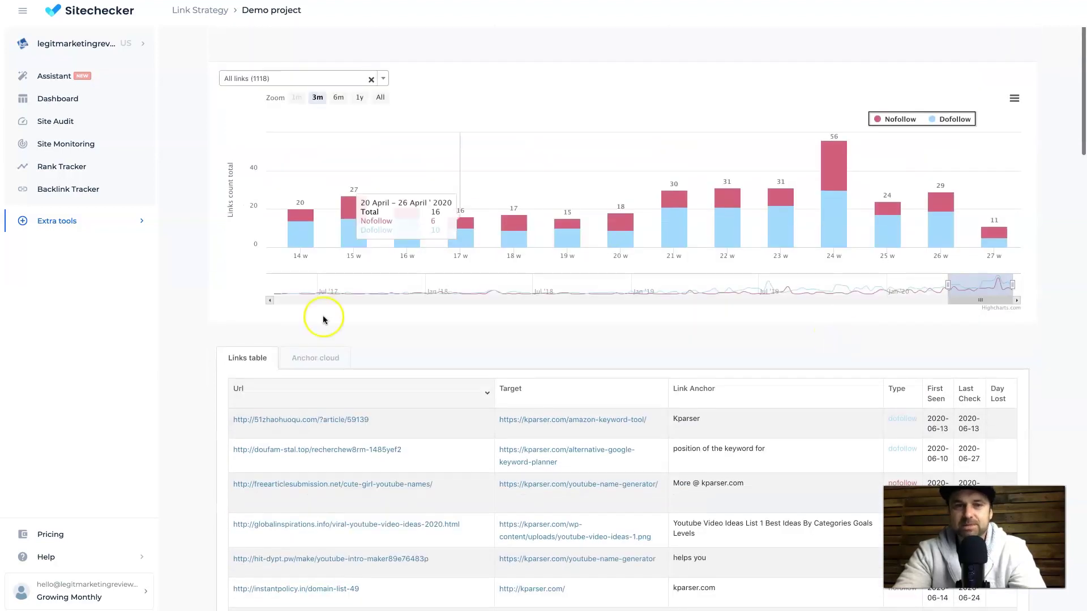
left_click(326, 357)
scroll(320, 381, "down", 10)
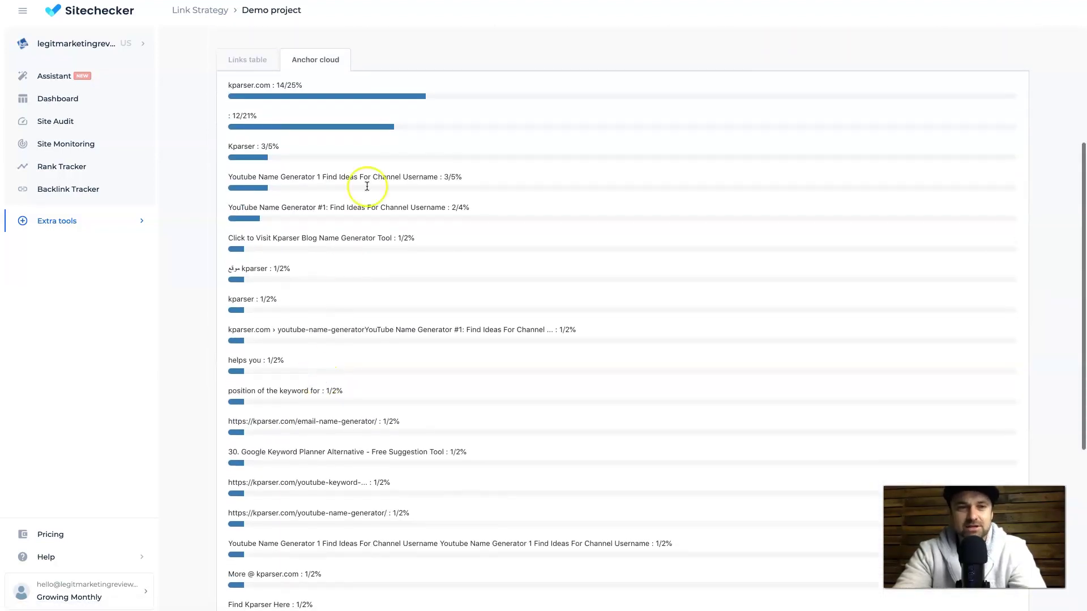
Open the One time Site Audit from the extra tools
scroll(367, 185, "up", 10)
mouse_move(77, 221)
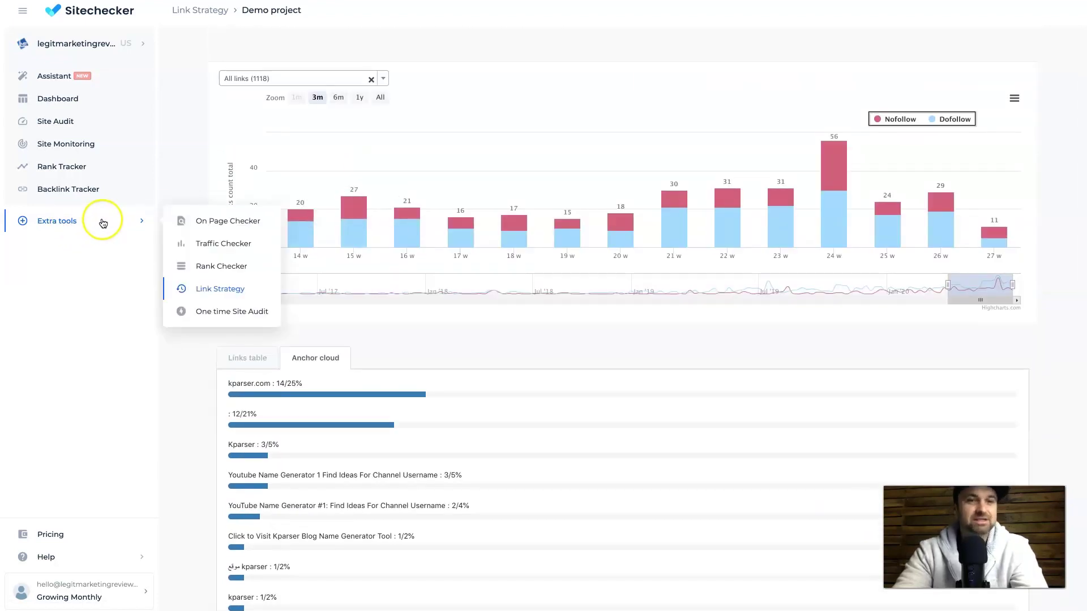
left_click(225, 313)
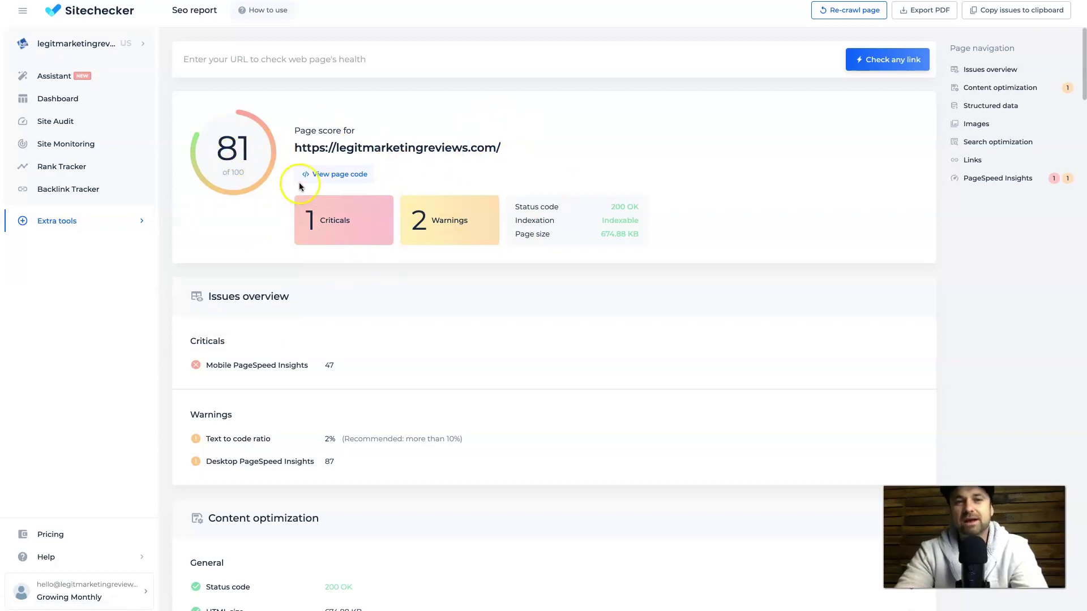
Examine the SEO report for legitmarketingreviews.com, covering the issues overview, title, description and heading checks, images, search optimization and links
scroll(454, 269, "down", 1)
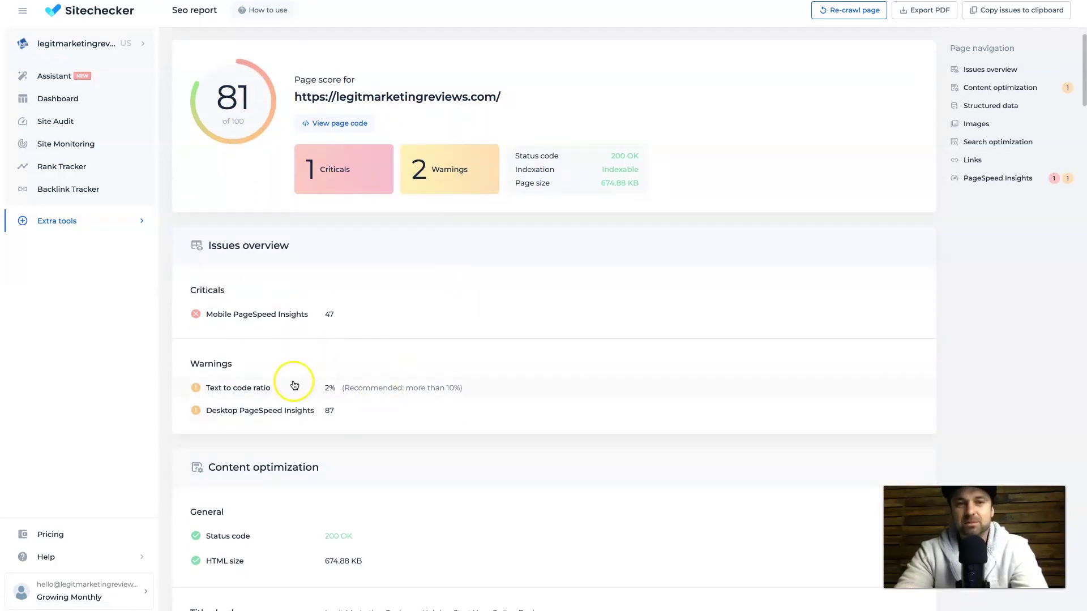
scroll(295, 383, "down", 1)
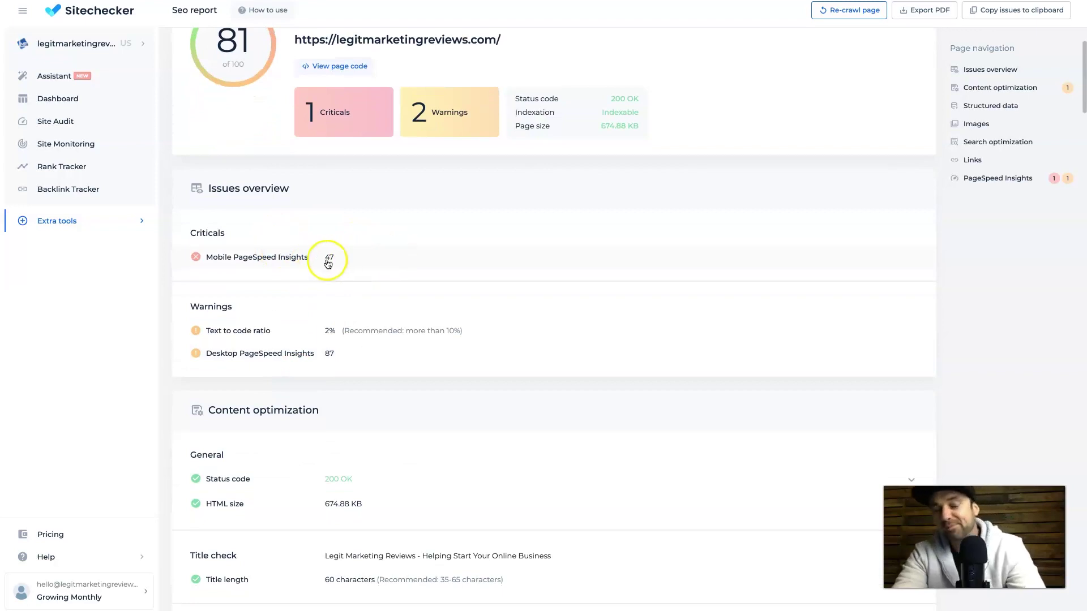
scroll(429, 283, "down", 7)
scroll(417, 359, "down", 6)
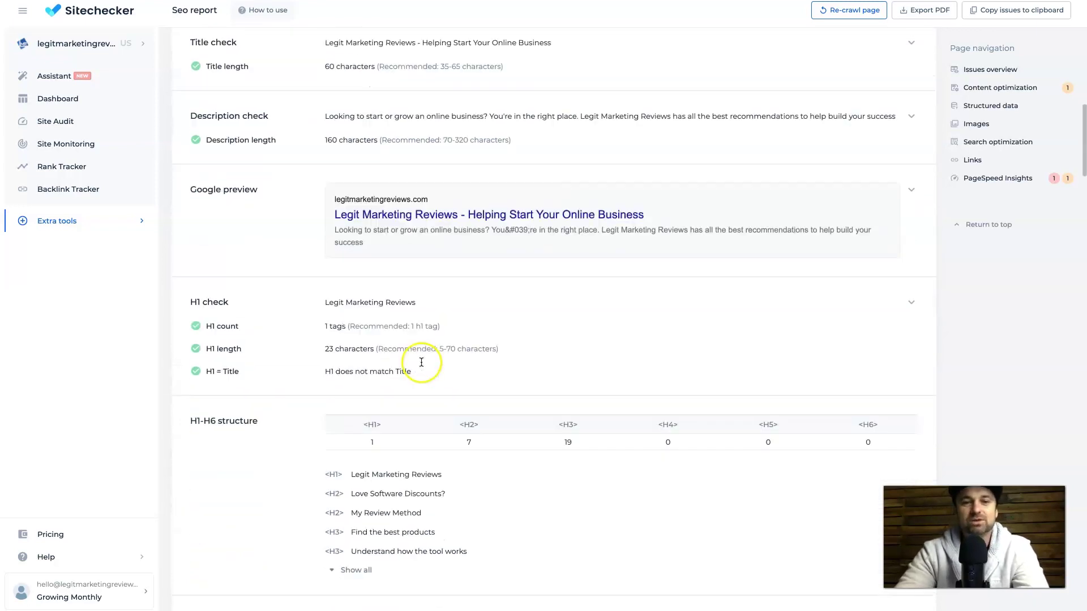
scroll(291, 317, "down", 15)
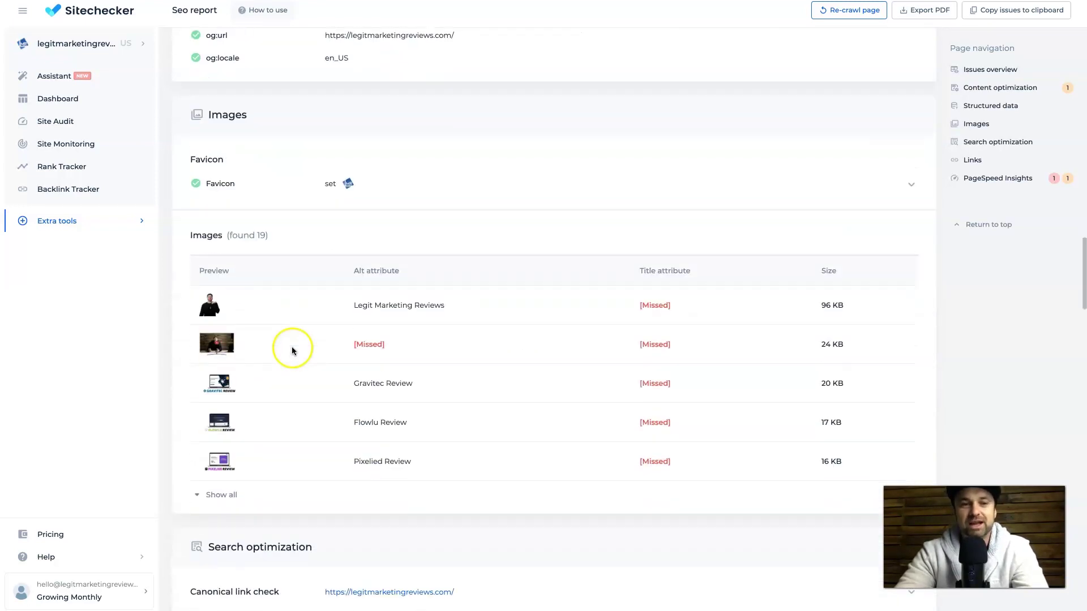
scroll(537, 244, "down", 1)
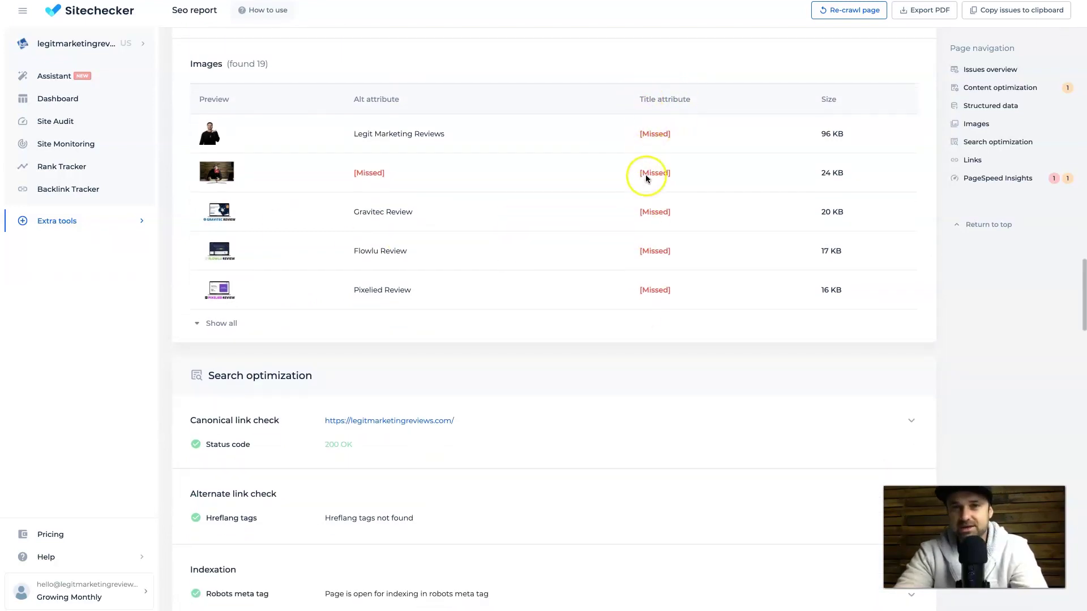
scroll(555, 214, "down", 15)
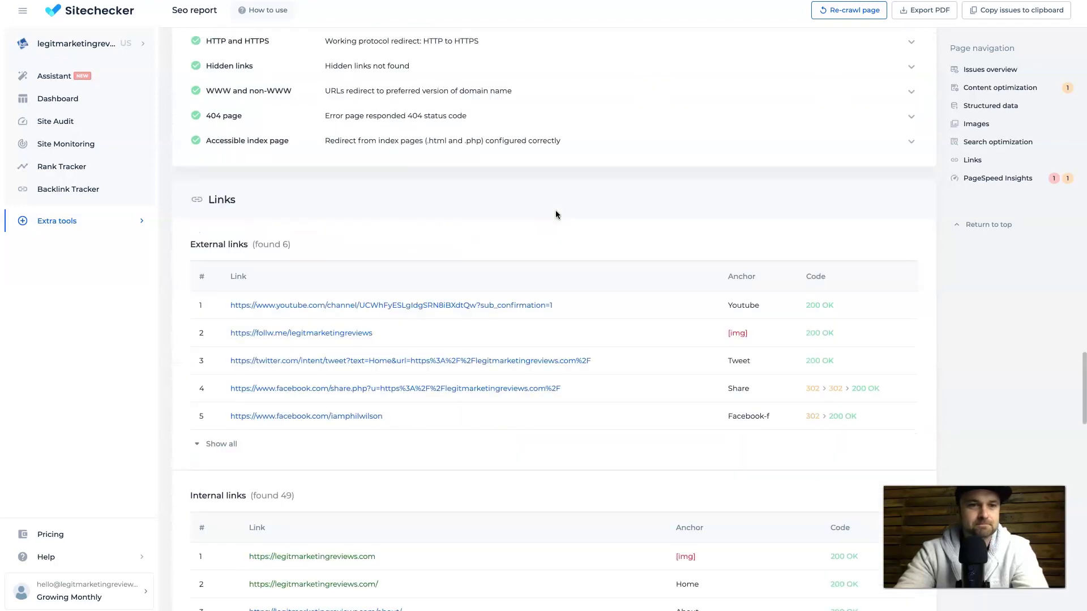
Examine the report's PageSpeed lab data, load screenshots, opportunities and diagnostics, and return to the page score overview
scroll(476, 422, "down", 15)
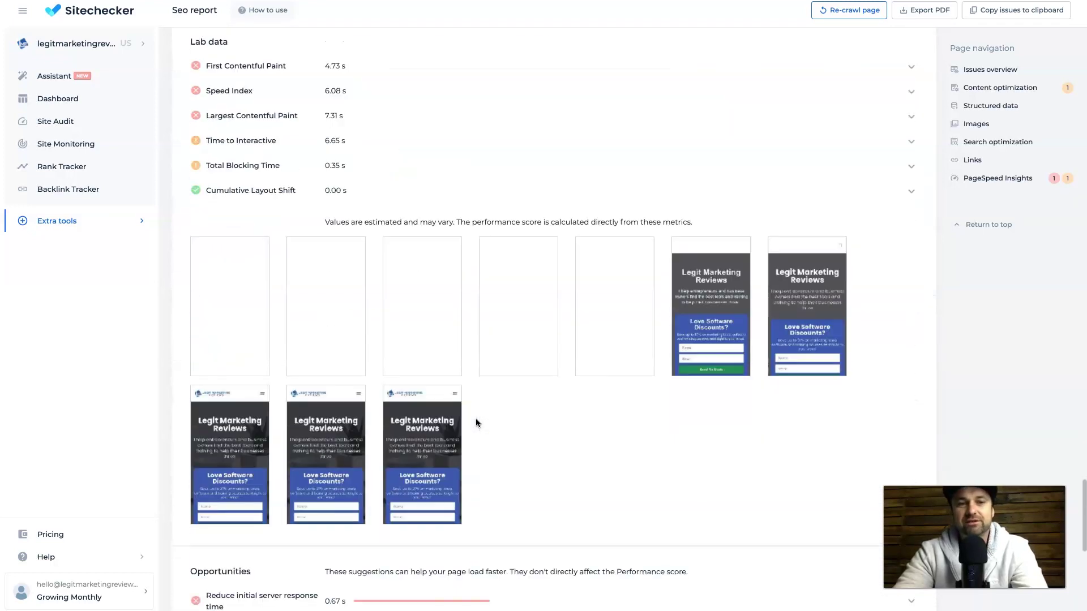
scroll(475, 422, "down", 1)
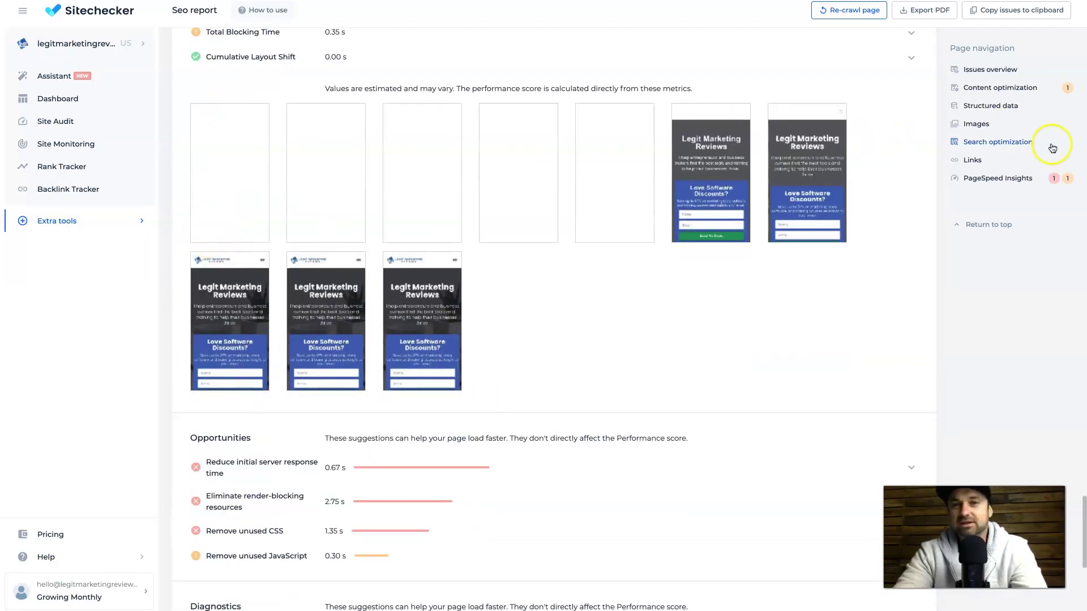
scroll(864, 329, "up", 3)
scroll(442, 242, "up", 2)
scroll(592, 243, "down", 3)
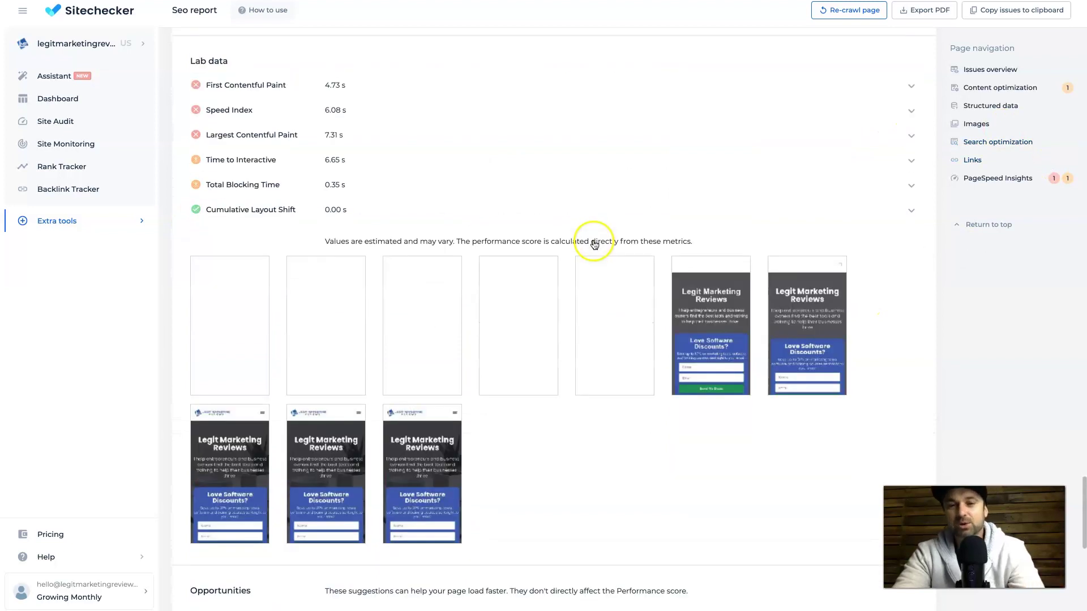
scroll(347, 417, "down", 6)
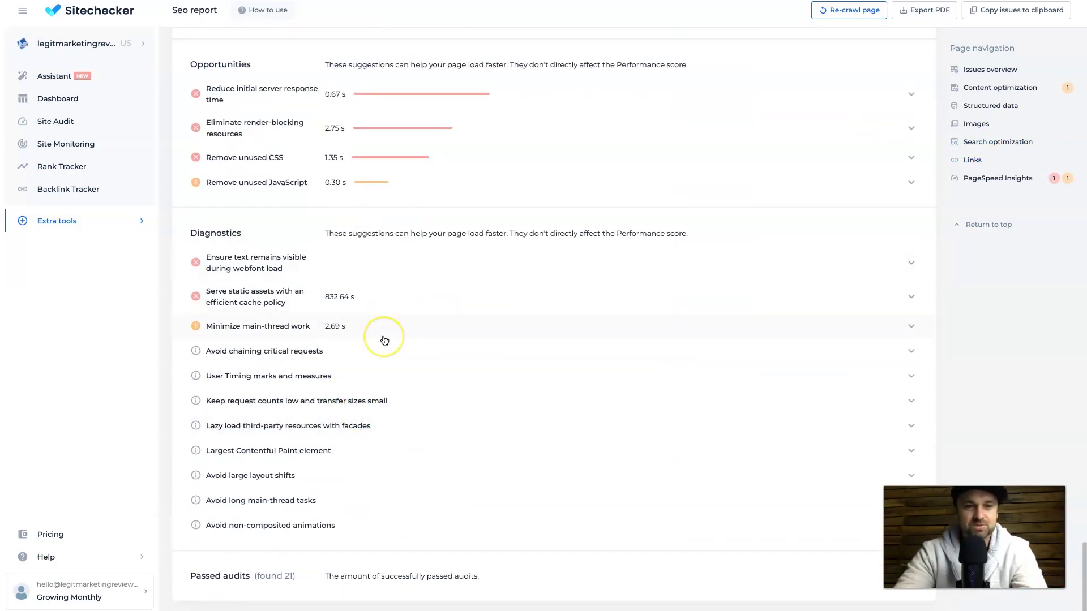
scroll(384, 341, "up", 8)
scroll(384, 341, "up", 15)
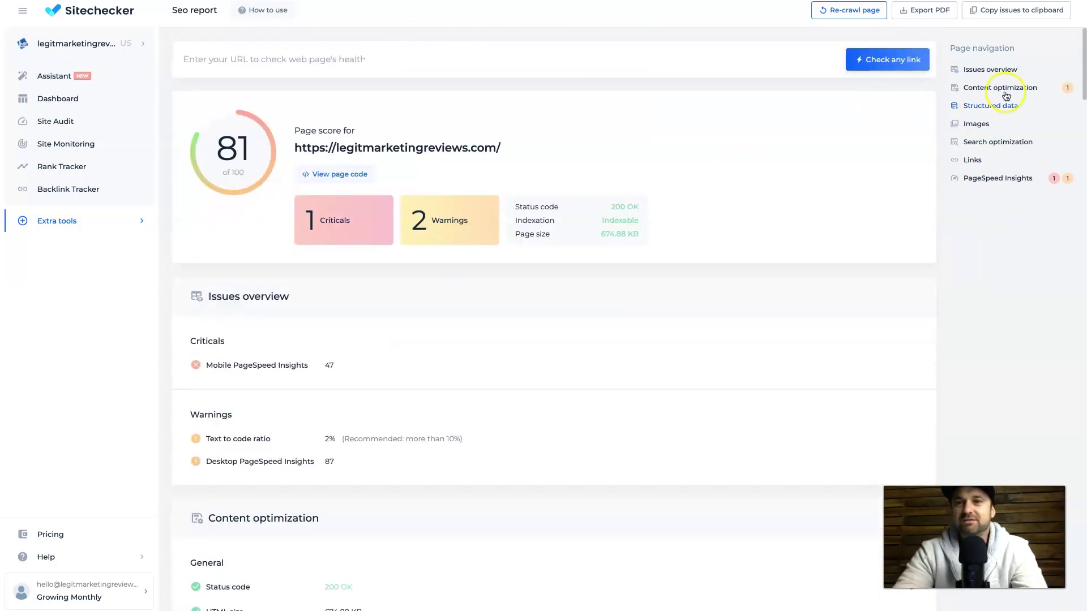